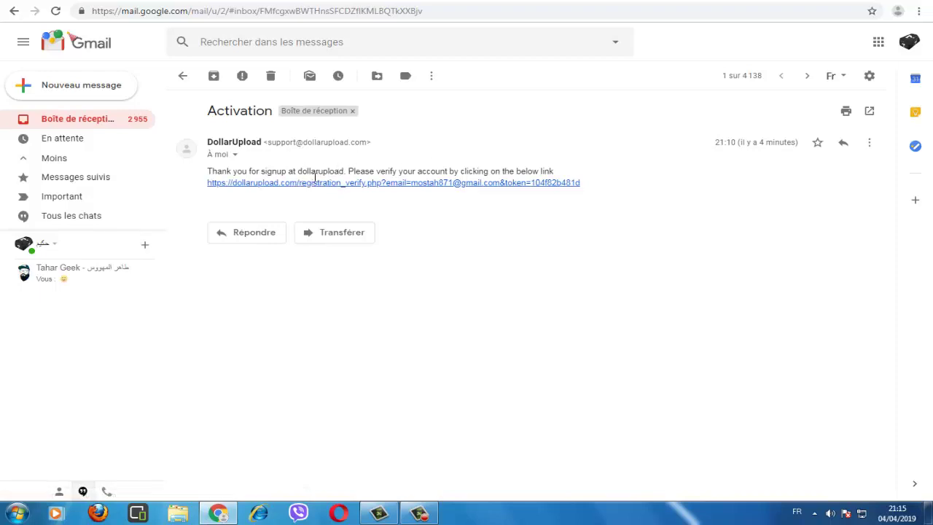
# Verify the new account by opening the registration link in the DollarUpload activation e-mail.
pyautogui.tripleClick(315, 177)
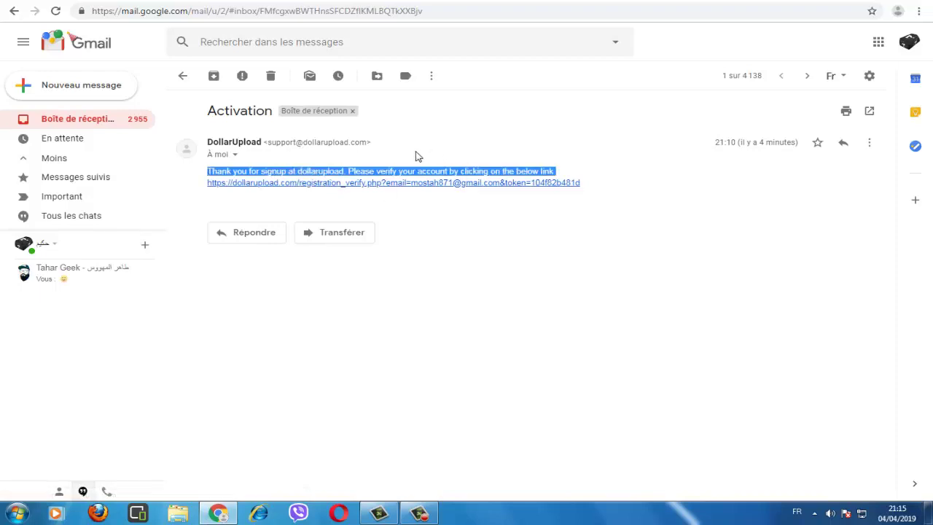
pyautogui.click(431, 219)
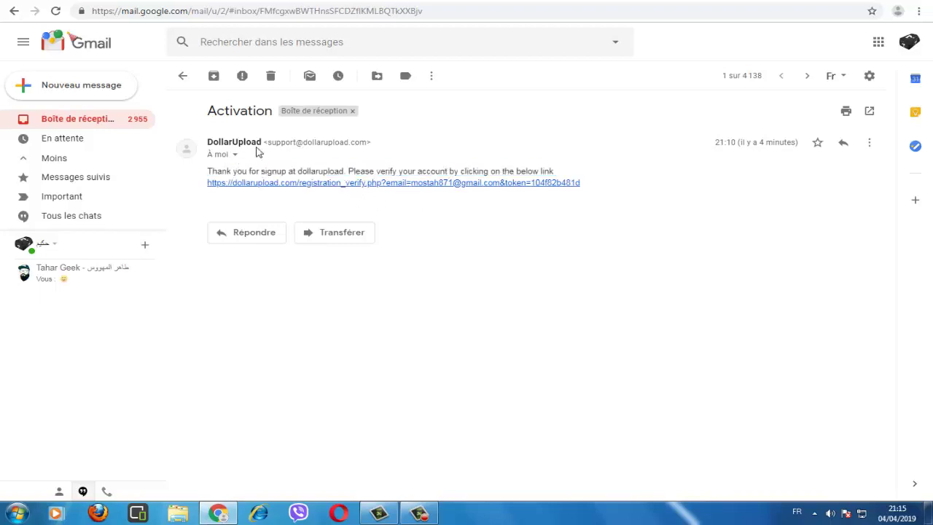
pyautogui.click(283, 183)
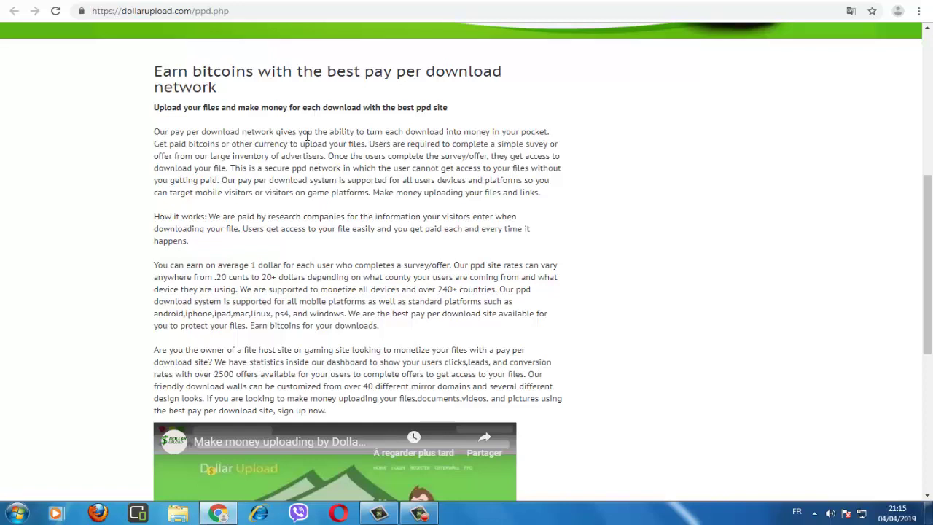
# Read the pay-per-download page's explanation of how the network works and what rates it pays.
pyautogui.scroll(-1, 307, 136)
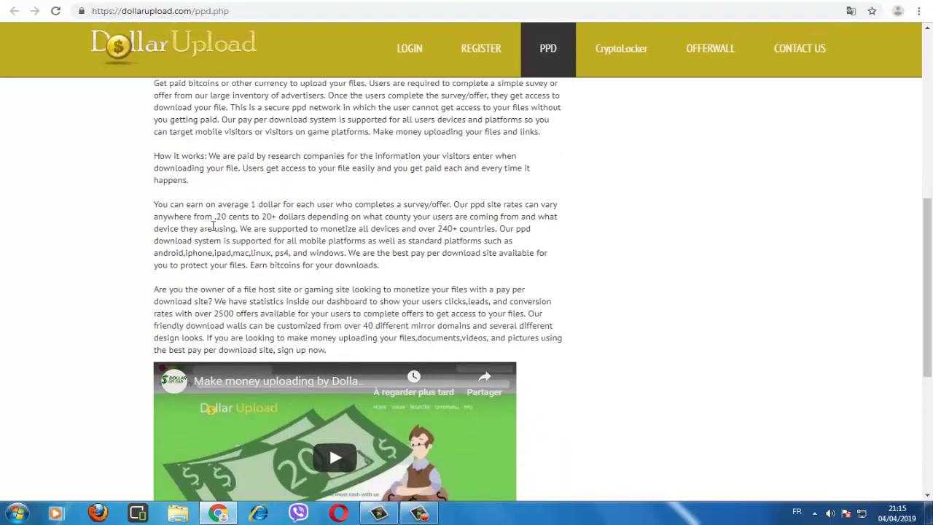
pyautogui.moveTo(213, 225); pyautogui.dragTo(523, 222)
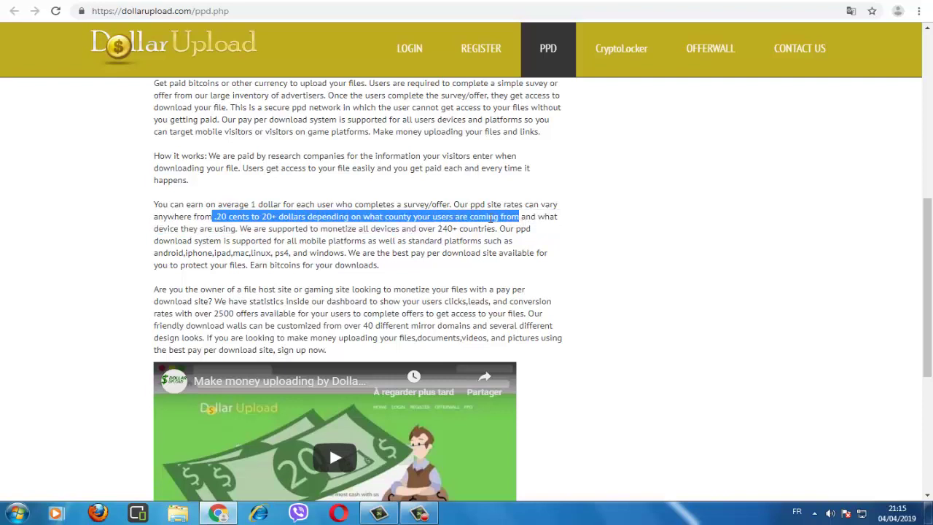
pyautogui.click(406, 226)
pyautogui.scroll(-1, 399, 225)
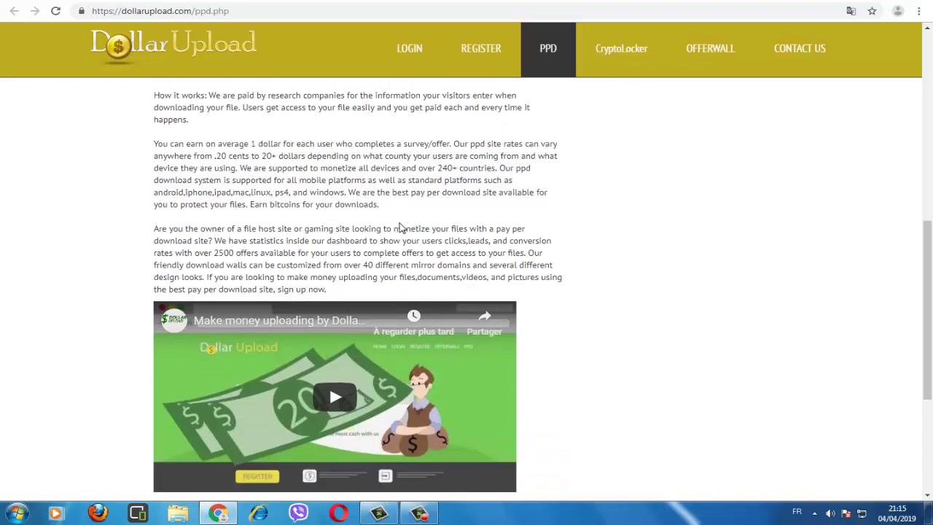
pyautogui.scroll(4, 398, 227)
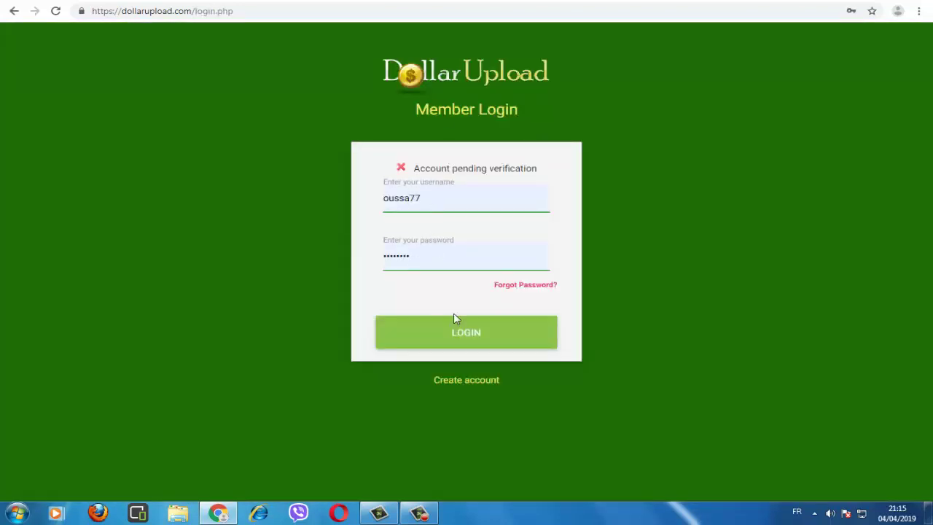
# Log in to the DollarUpload member account with the saved credentials, and finish the dashboard tour and dismiss the welcome message.
pyautogui.click(481, 332)
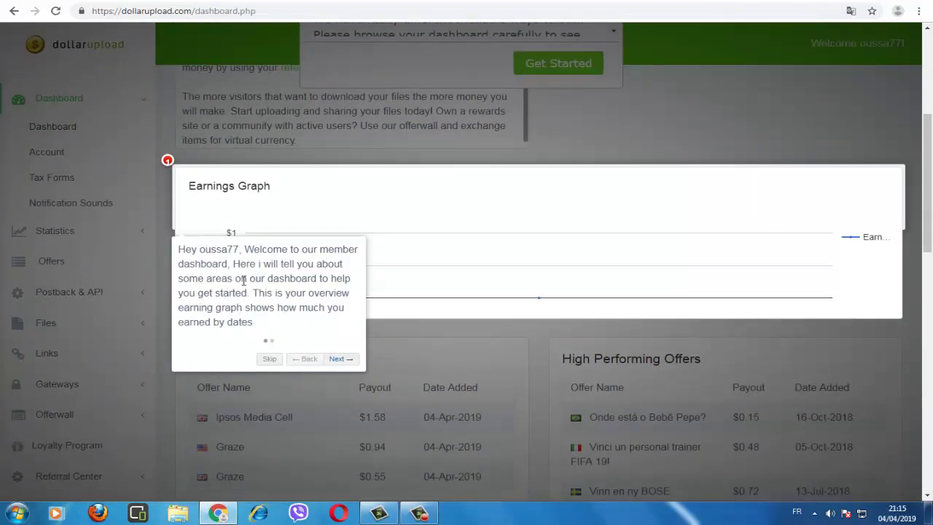
pyautogui.click(340, 359)
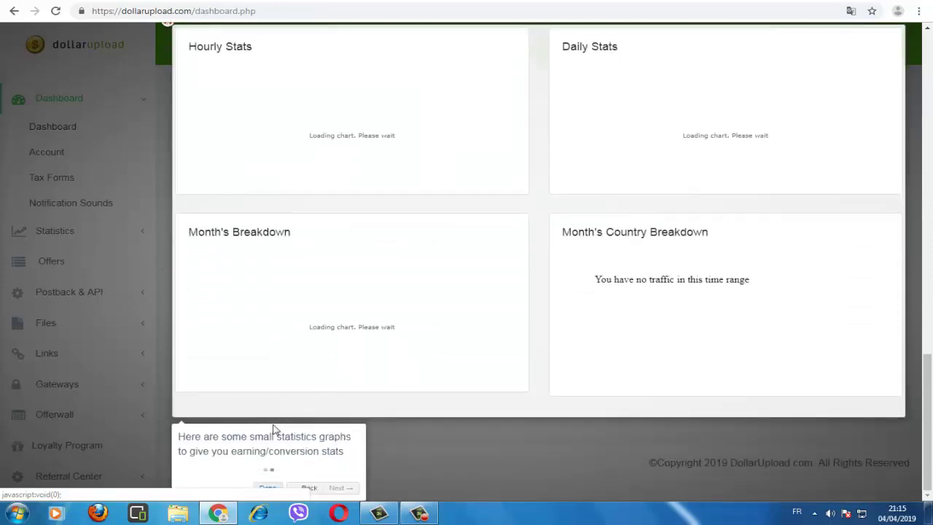
pyautogui.click(265, 486)
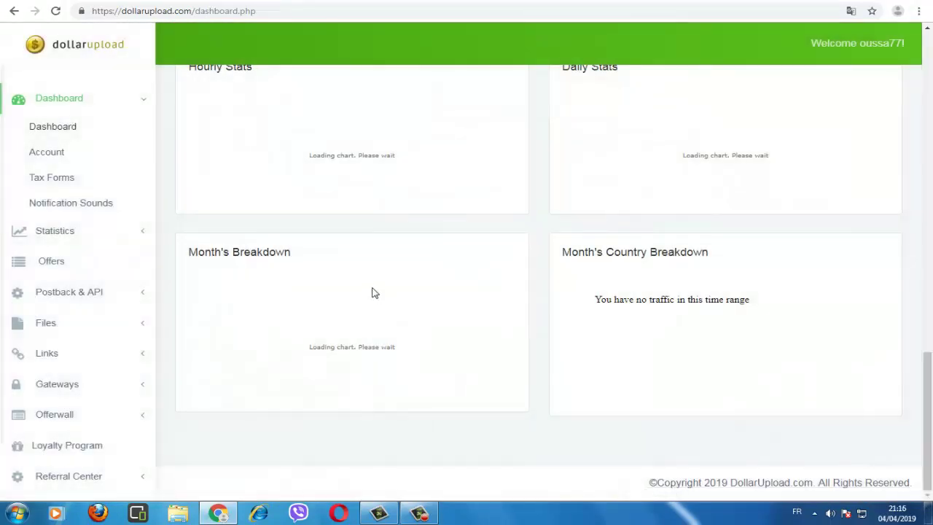
pyautogui.scroll(5, 375, 292)
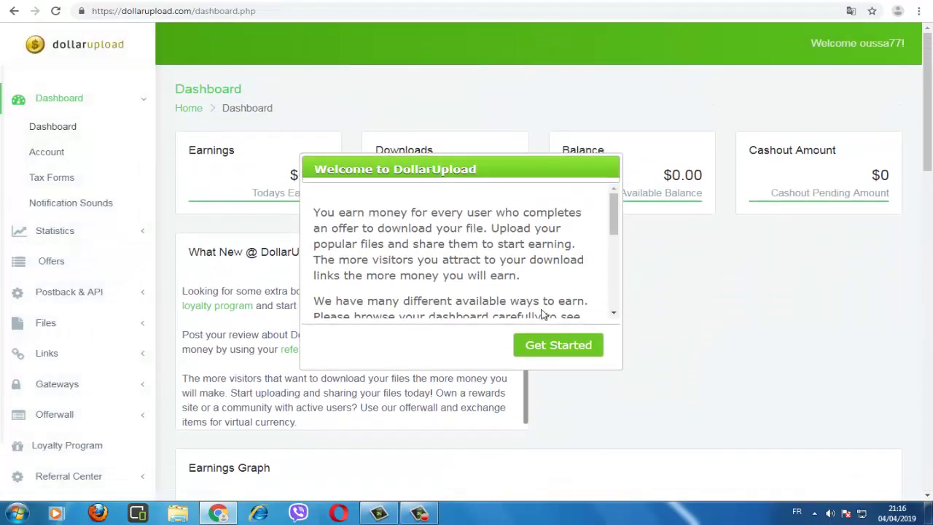
pyautogui.click(562, 346)
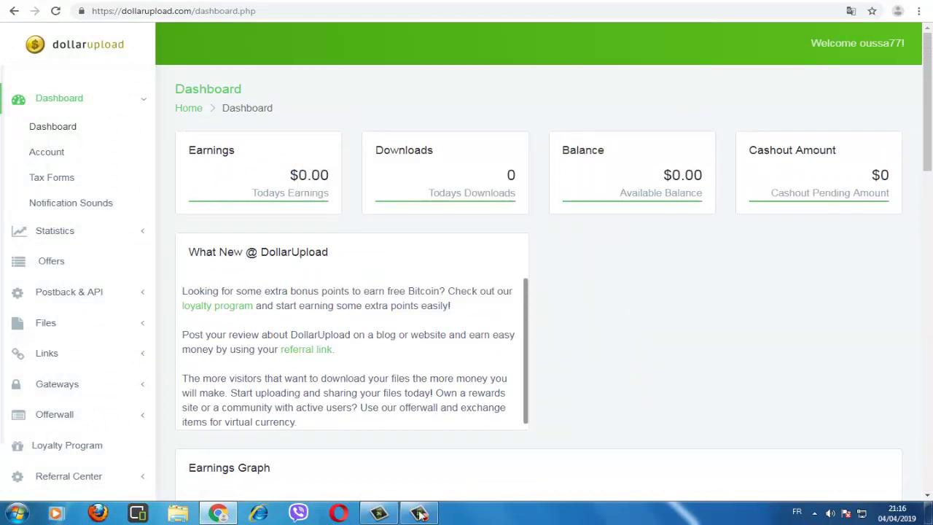
pyautogui.click(420, 515)
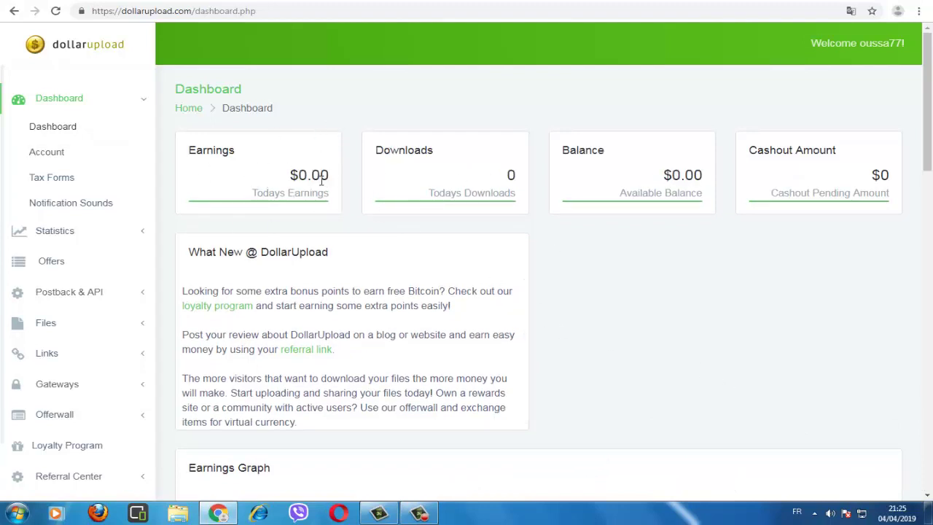
# Review the dashboard's earnings figures, earnings graph, latest offers and high performing offers.
pyautogui.moveTo(322, 180); pyautogui.dragTo(289, 176)
pyautogui.scroll(-4, 641, 203)
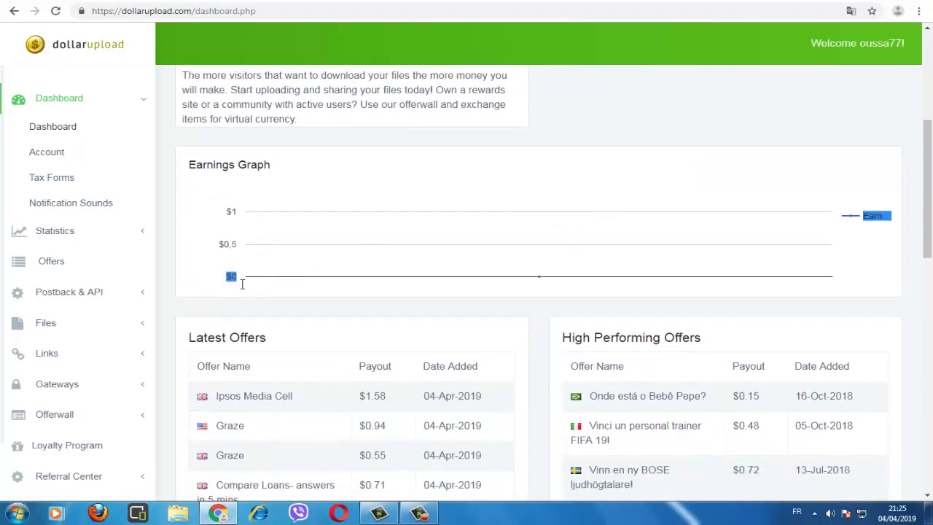
pyautogui.scroll(-3, 241, 283)
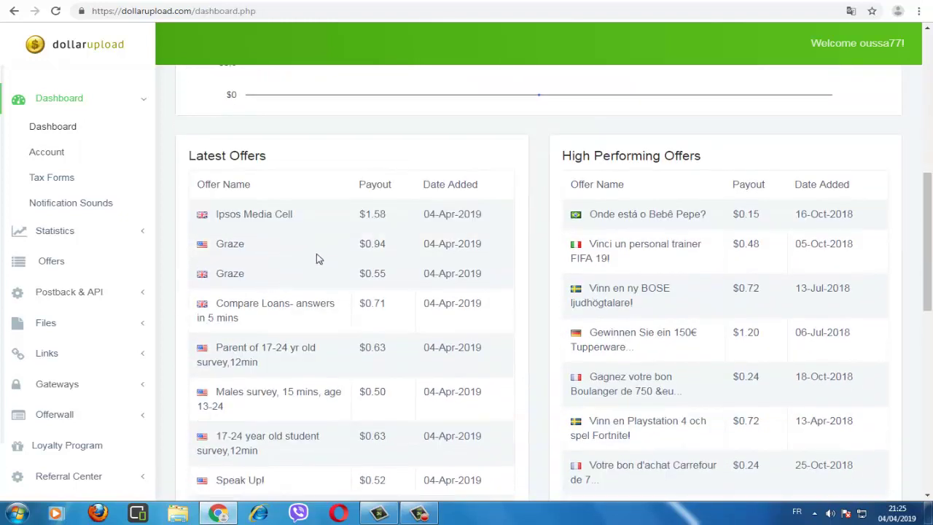
pyautogui.scroll(8, 275, 233)
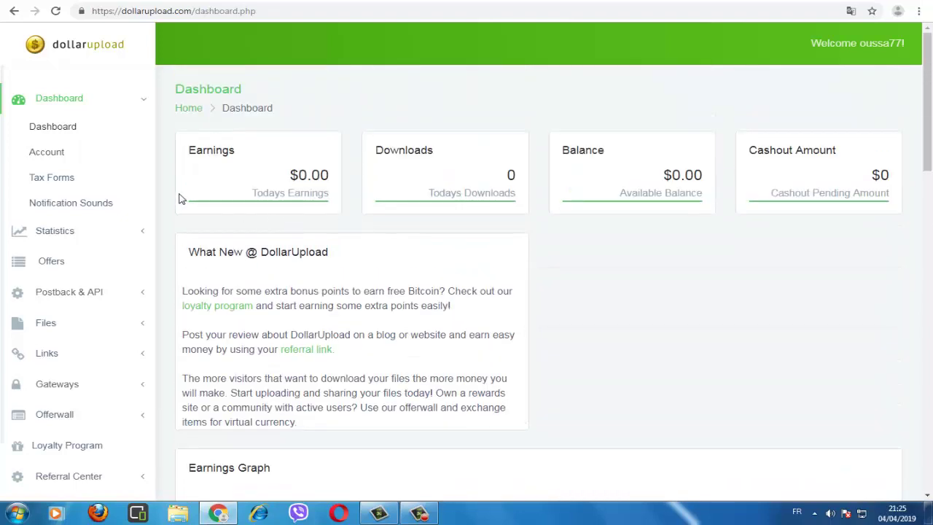
# Upload the MEmu file from the Bureau folder to the account's hosted files.
pyautogui.scroll(-1, 140, 183)
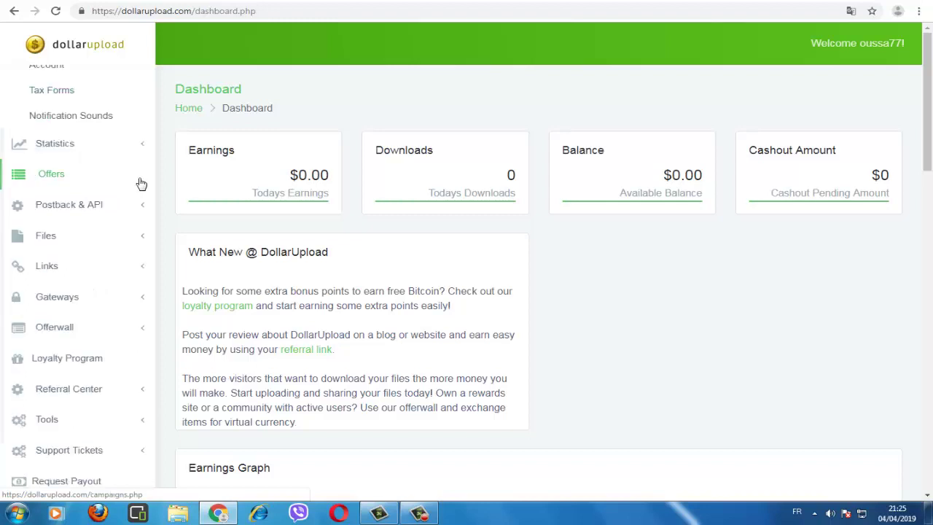
pyautogui.click(112, 241)
pyautogui.scroll(-1, 112, 244)
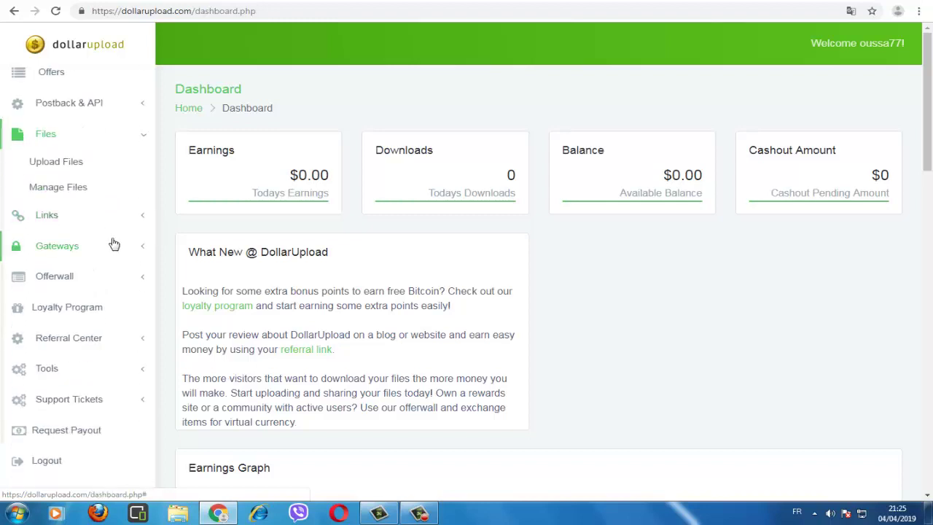
pyautogui.click(64, 166)
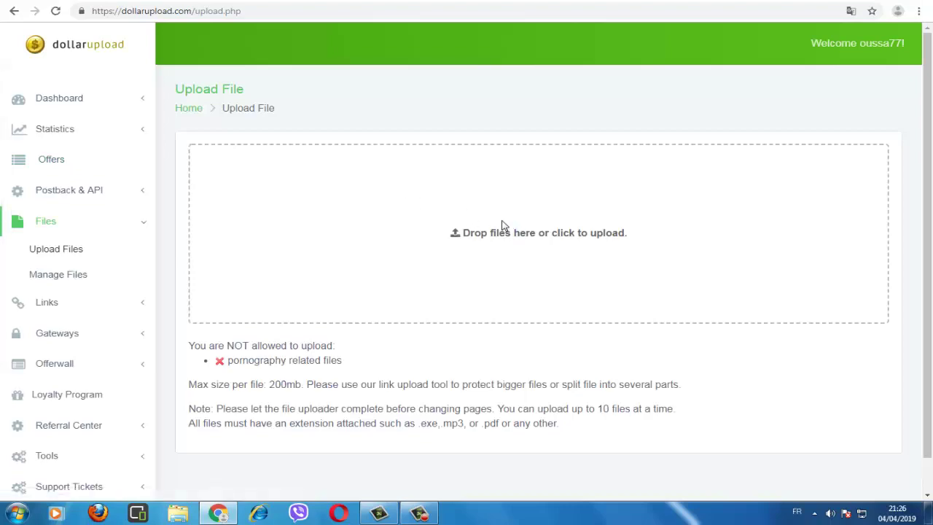
pyautogui.click(502, 226)
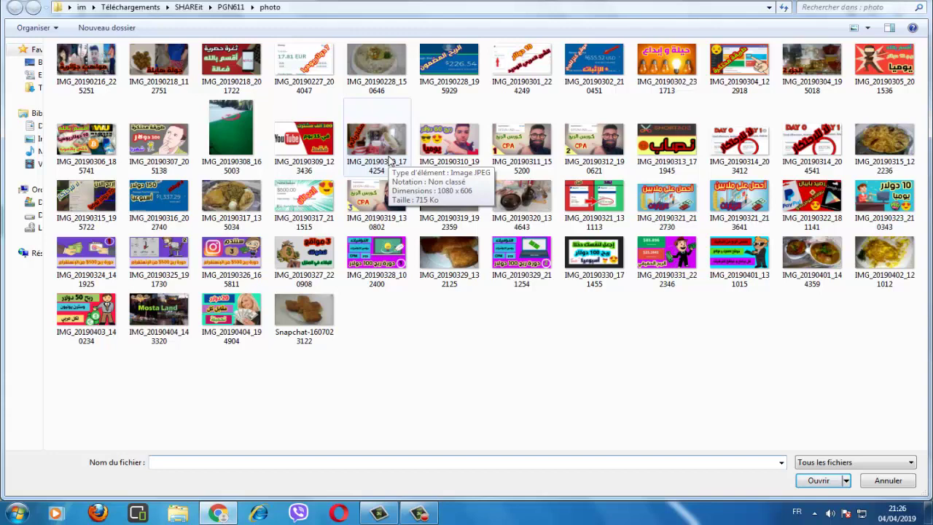
pyautogui.click(36, 62)
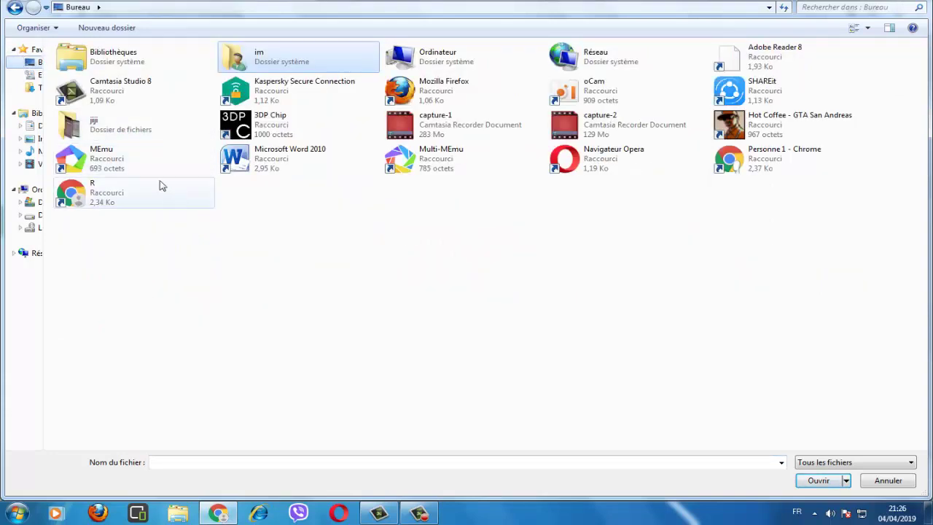
pyautogui.doubleClick(141, 168)
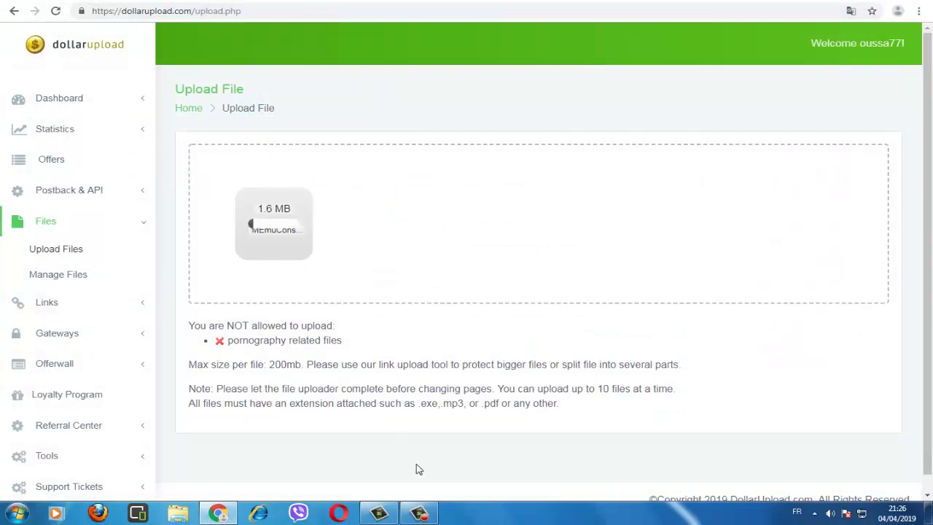
pyautogui.click(419, 513)
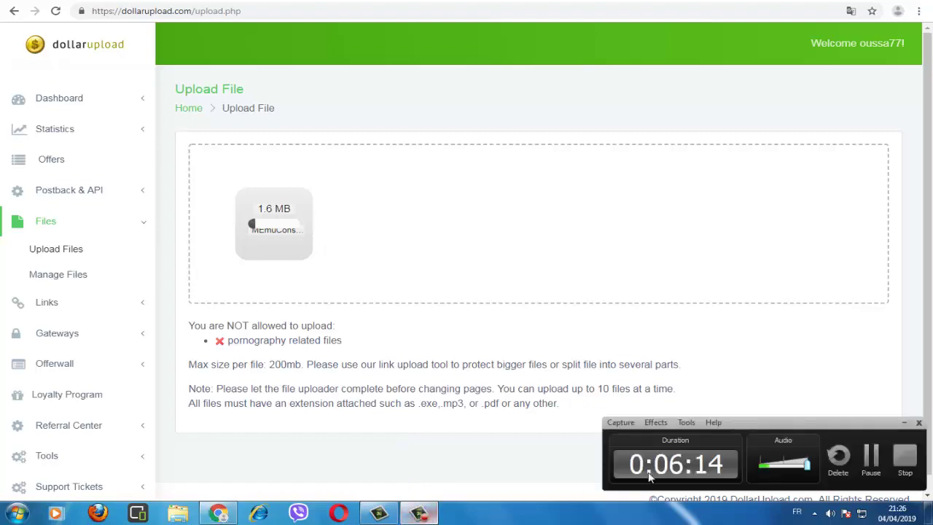
pyautogui.click(871, 458)
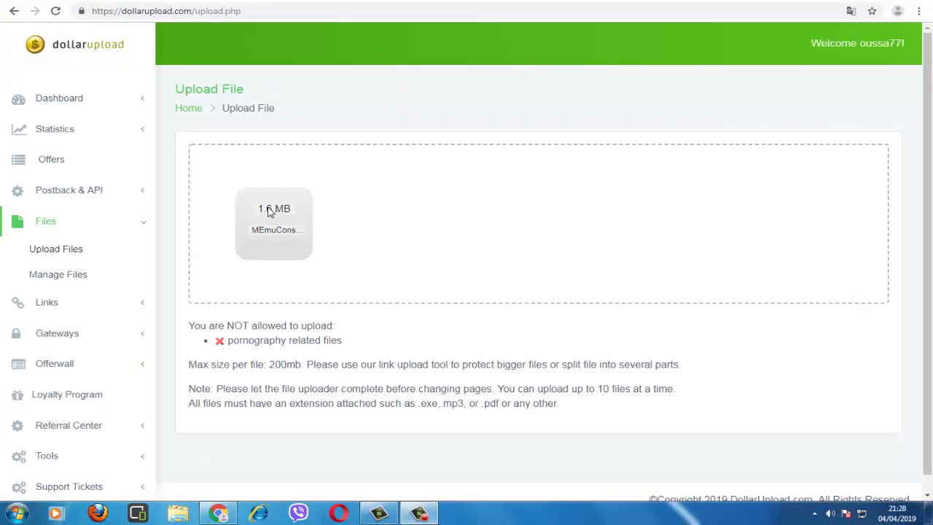
pyautogui.click(393, 244)
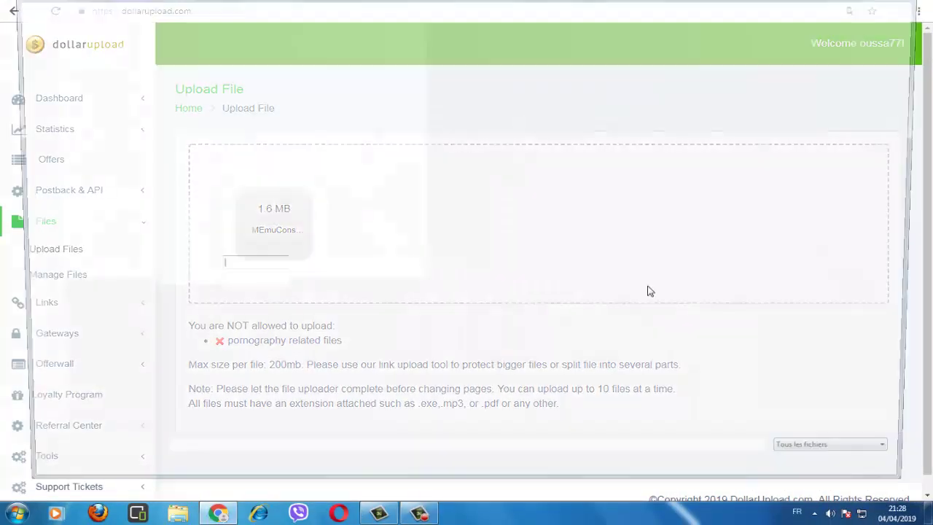
pyautogui.click(896, 477)
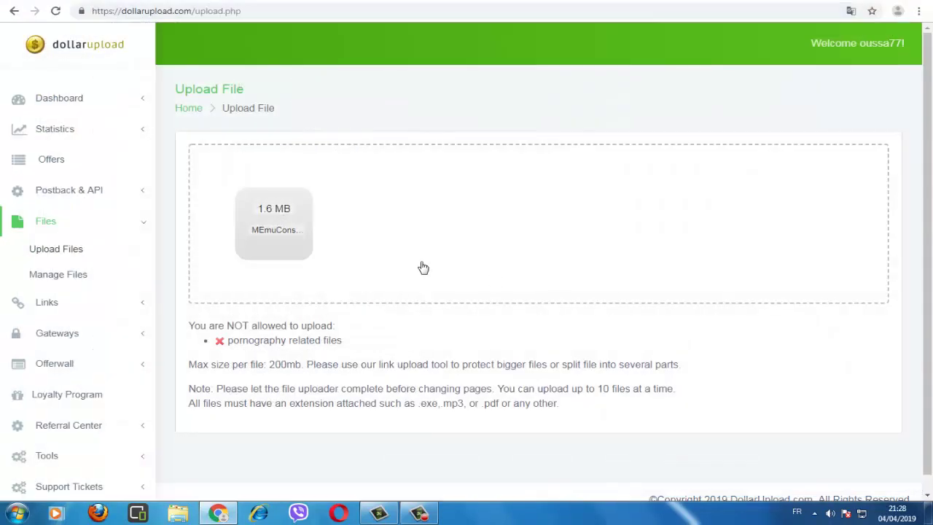
# Read the upload rules on prohibited content and the maximum file size.
pyautogui.scroll(-1, 494, 285)
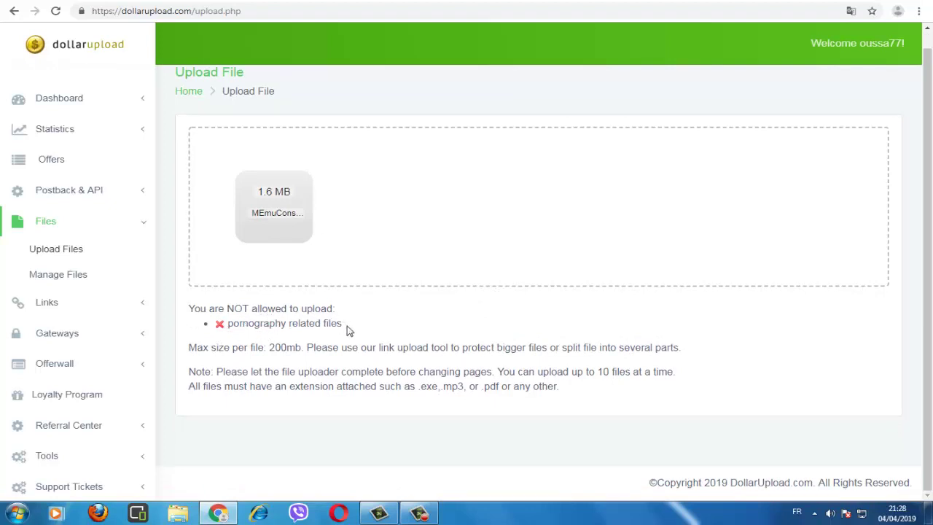
pyautogui.moveTo(347, 329); pyautogui.dragTo(216, 328)
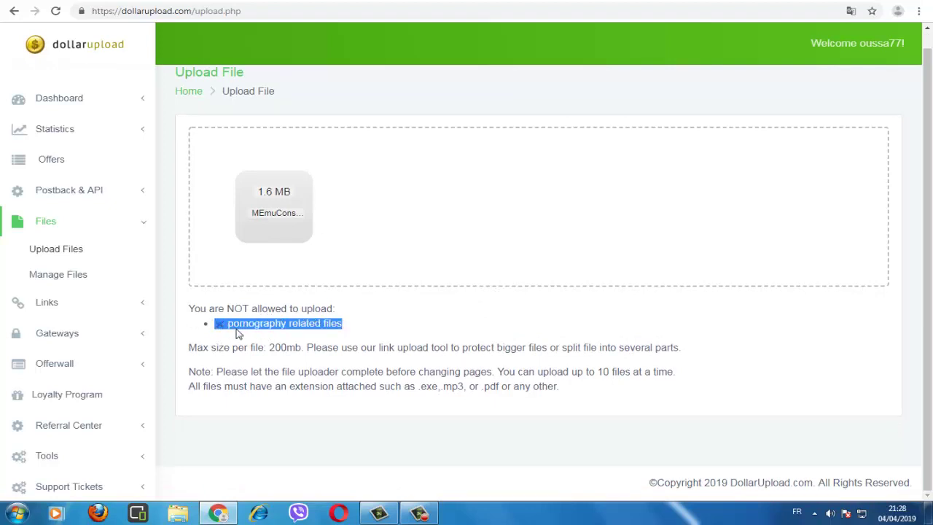
pyautogui.click(386, 329)
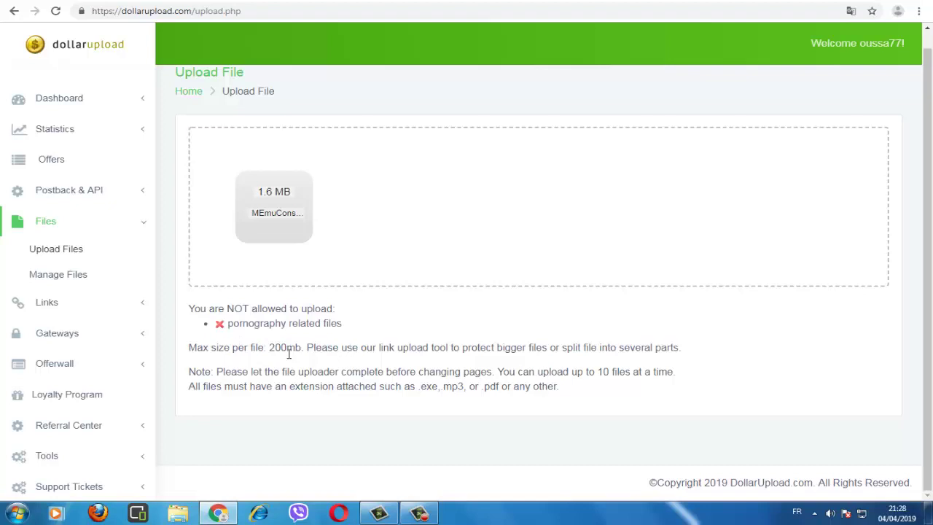
pyautogui.moveTo(275, 353); pyautogui.dragTo(293, 353)
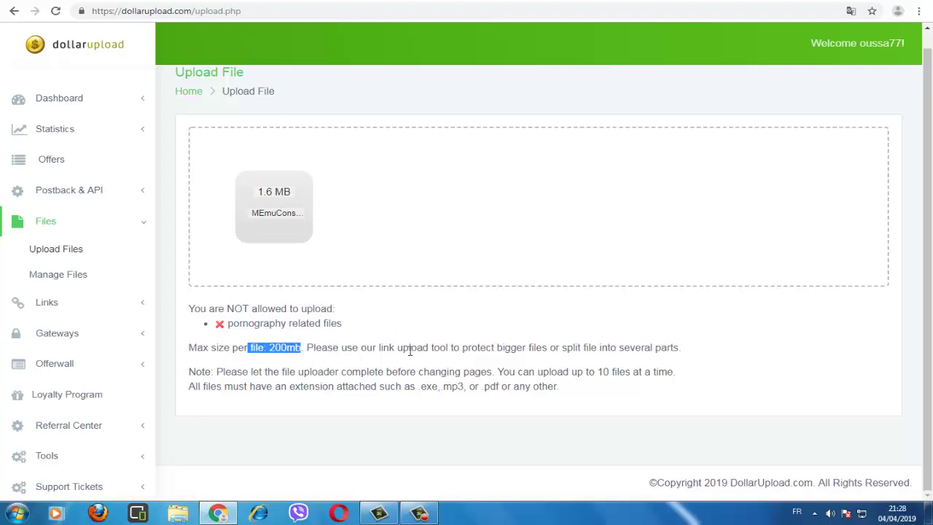
pyautogui.tripleClick(285, 355)
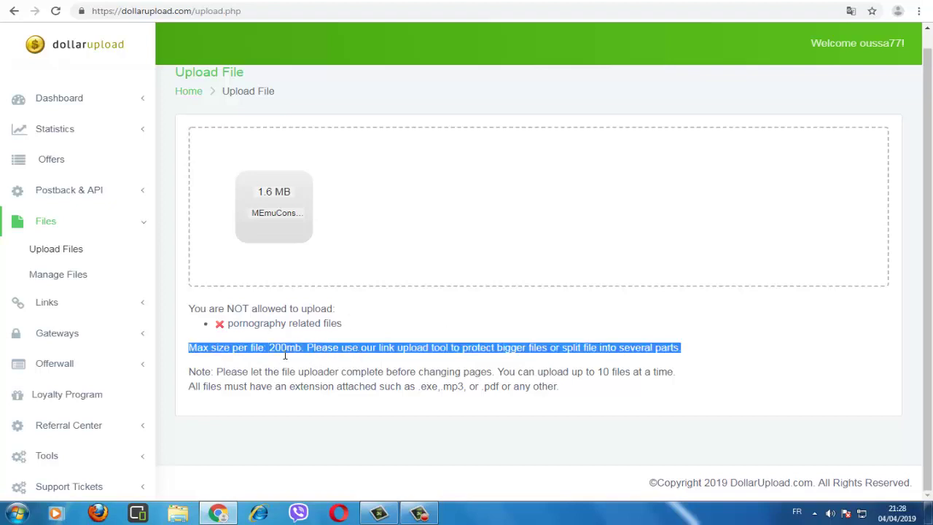
pyautogui.scroll(1, 291, 182)
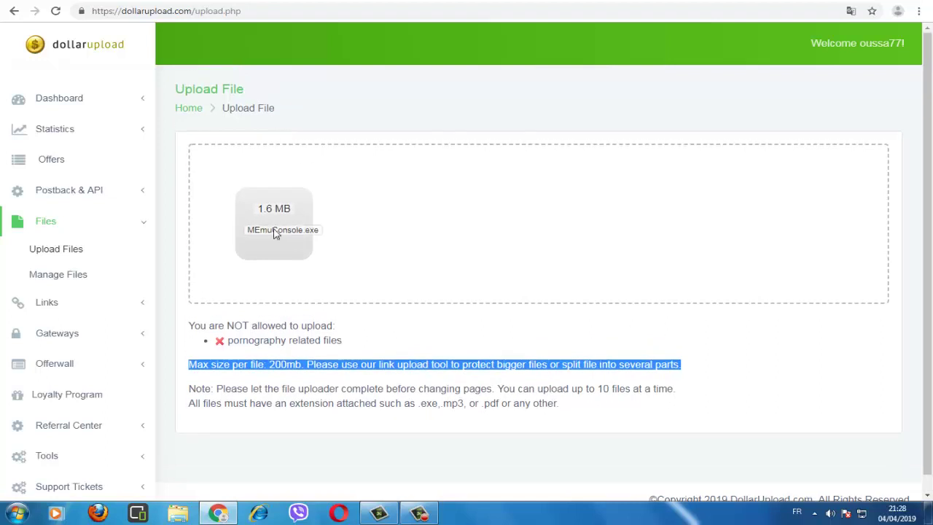
pyautogui.scroll(-1, 433, 254)
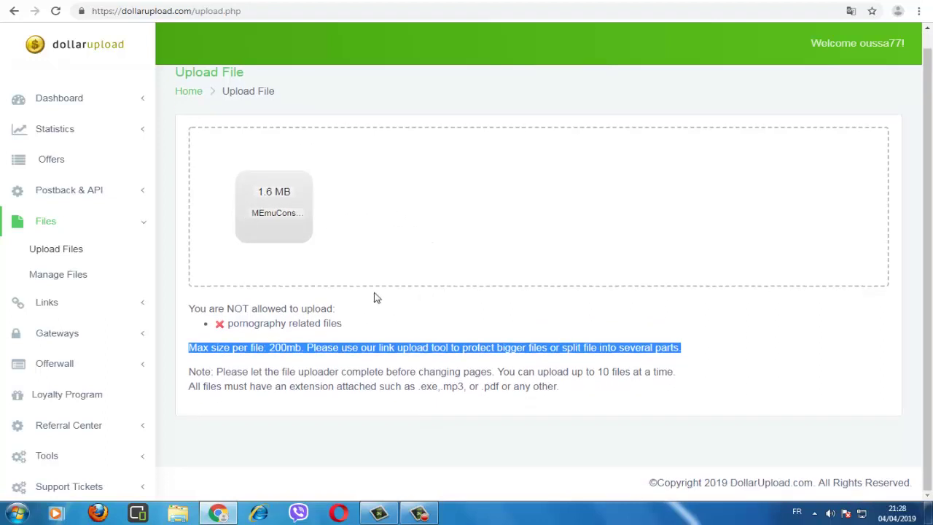
# Open the mirror creation page for the uploaded MEmuConsole.exe file from the file manager.
pyautogui.click(68, 277)
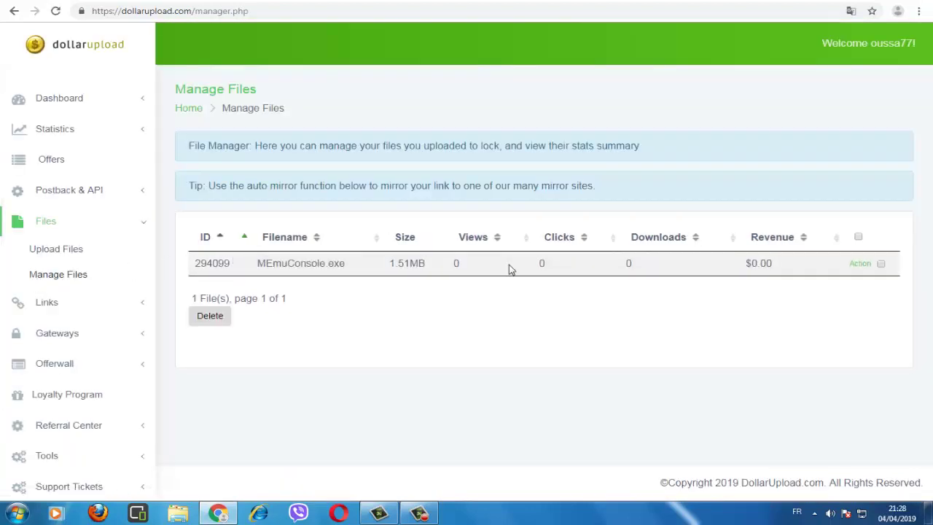
pyautogui.click(860, 264)
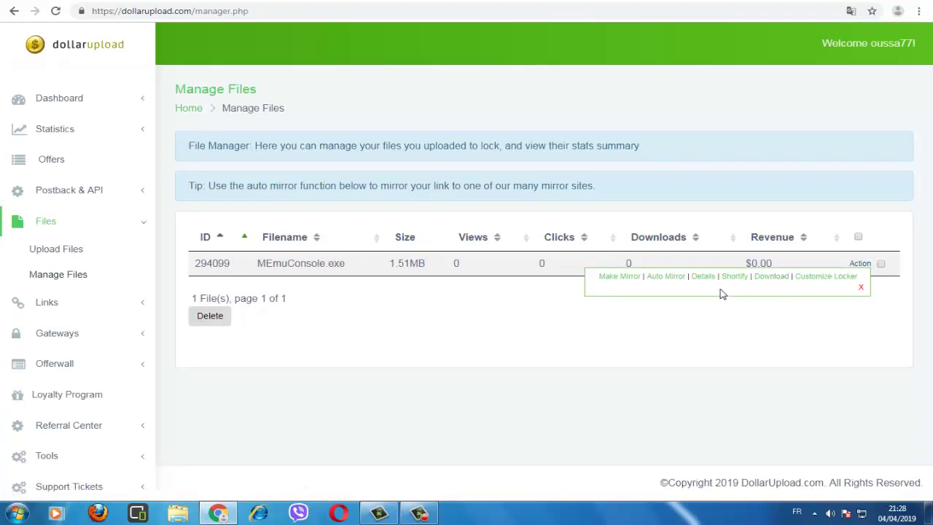
pyautogui.click(619, 280)
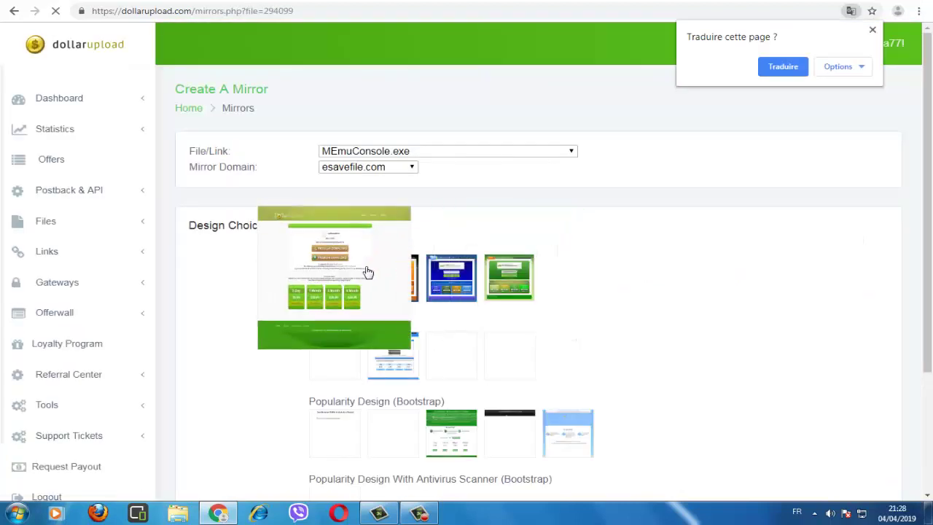
# Compare the regular and popularity download-page designs for the mirror, checking the available mirror domains.
pyautogui.moveTo(447, 280)
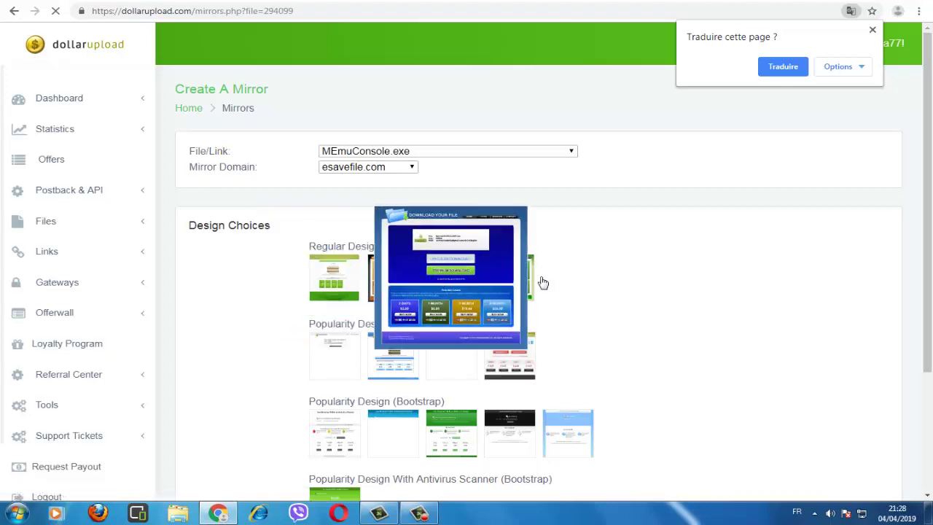
pyautogui.moveTo(540, 280)
pyautogui.scroll(-1, 338, 172)
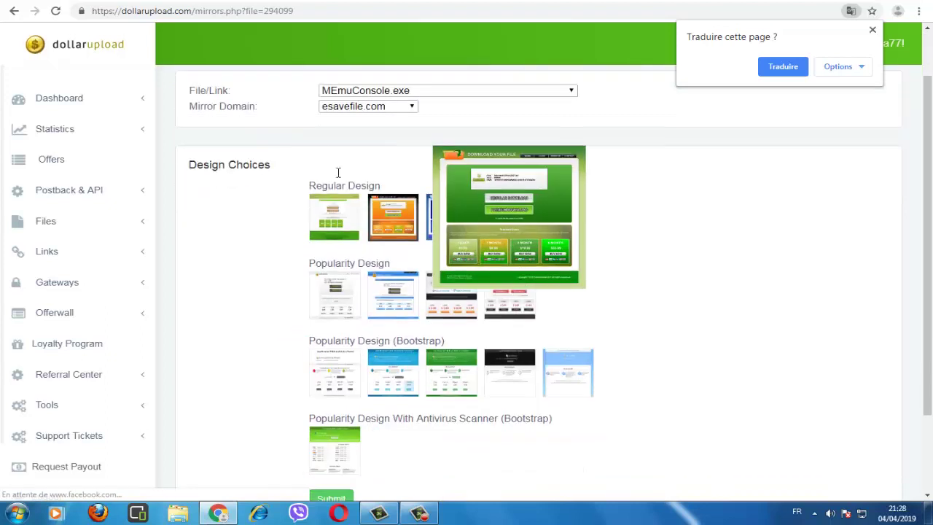
pyautogui.click(339, 108)
pyautogui.click(350, 108)
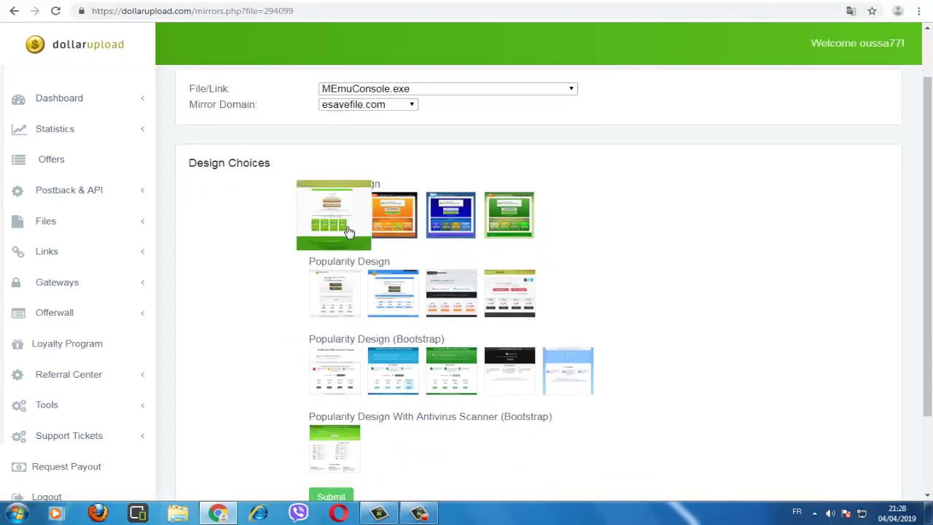
pyautogui.scroll(-2, 350, 233)
pyautogui.moveTo(354, 277)
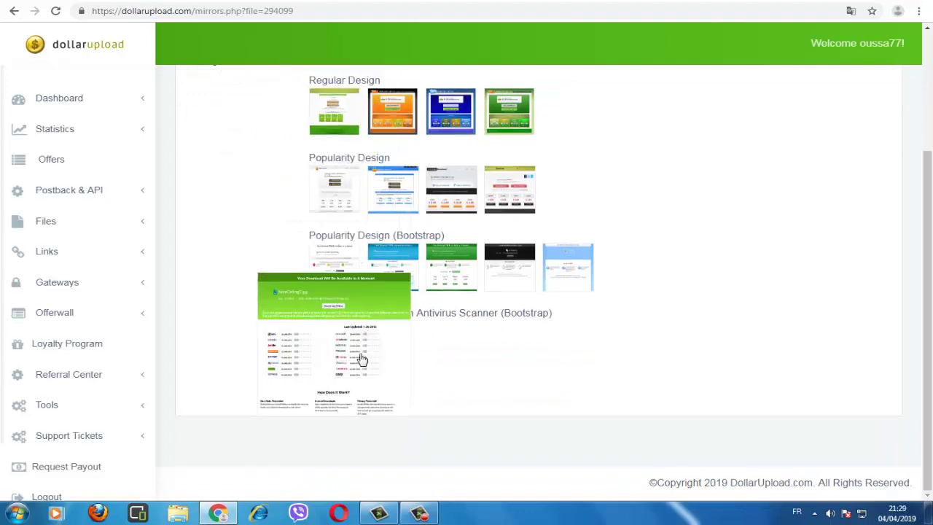
pyautogui.moveTo(348, 125)
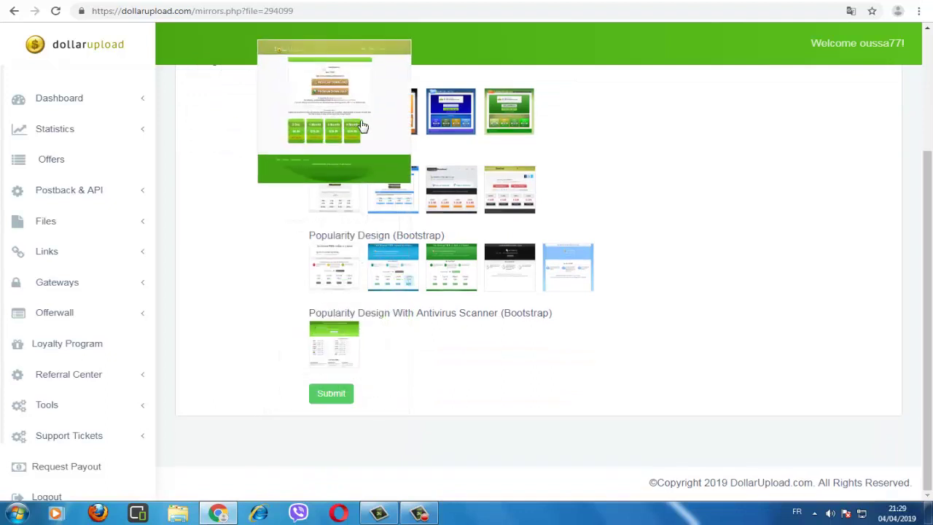
pyautogui.moveTo(443, 124)
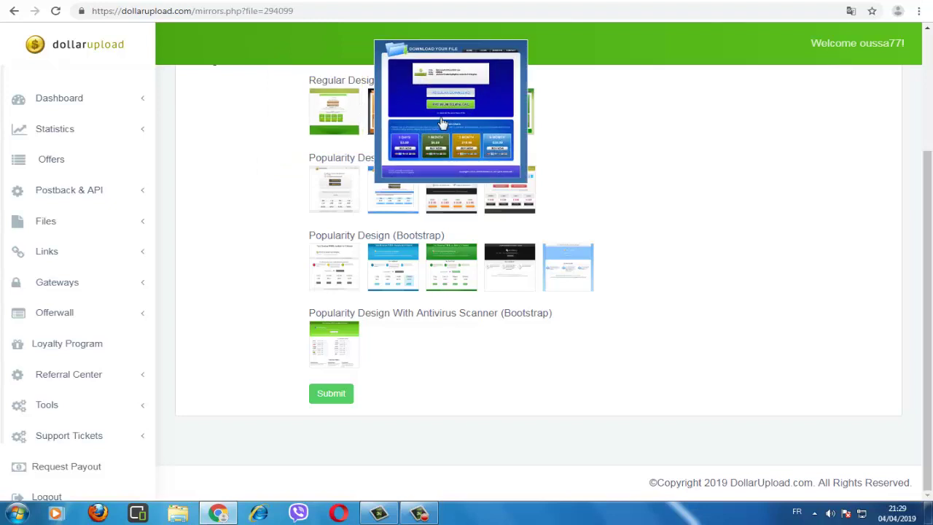
pyautogui.moveTo(533, 119)
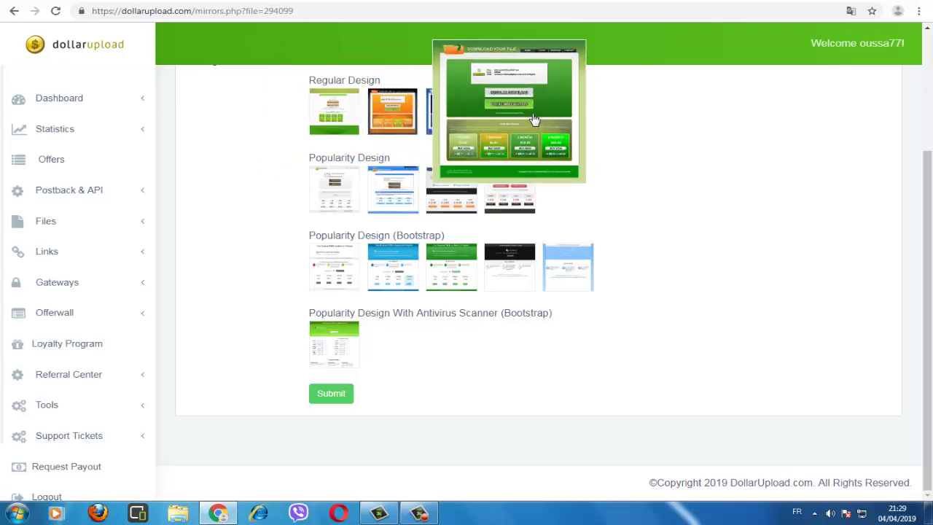
pyautogui.moveTo(531, 197)
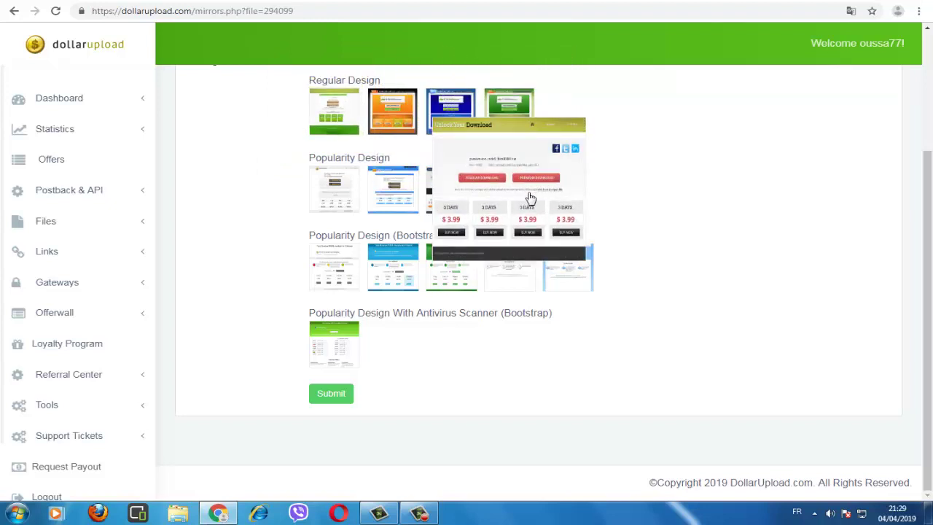
pyautogui.moveTo(509, 188)
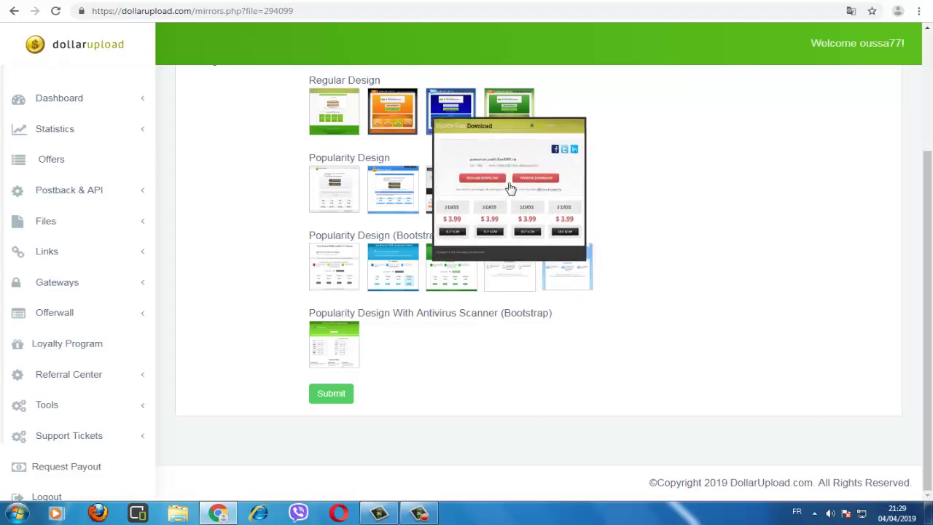
# Create the file's mirror on esavefile.com with the Popularity Design With Antivirus Scanner (Bootstrap).
pyautogui.moveTo(338, 361)
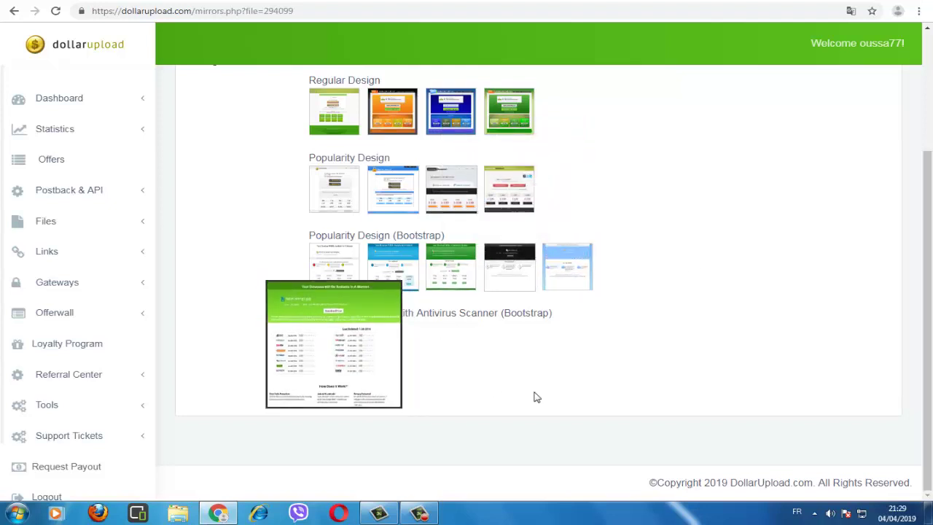
pyautogui.moveTo(369, 350)
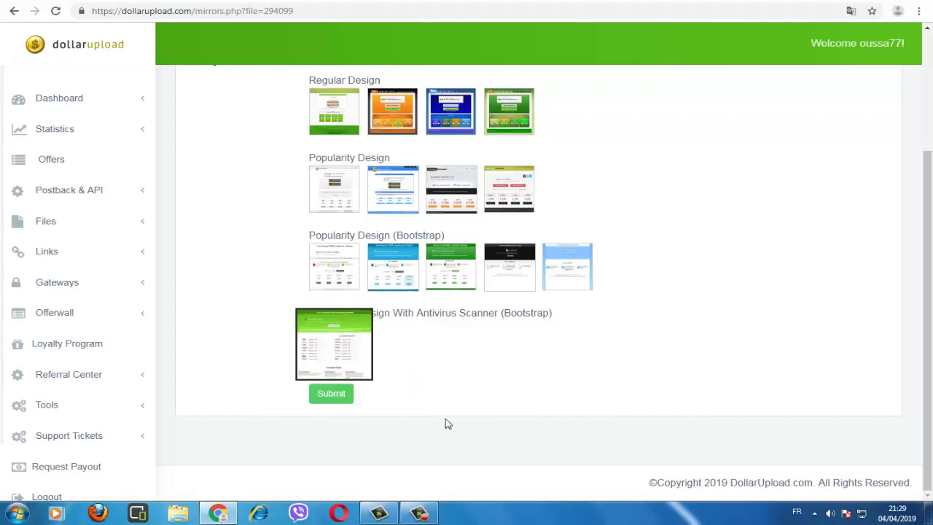
pyautogui.click(337, 395)
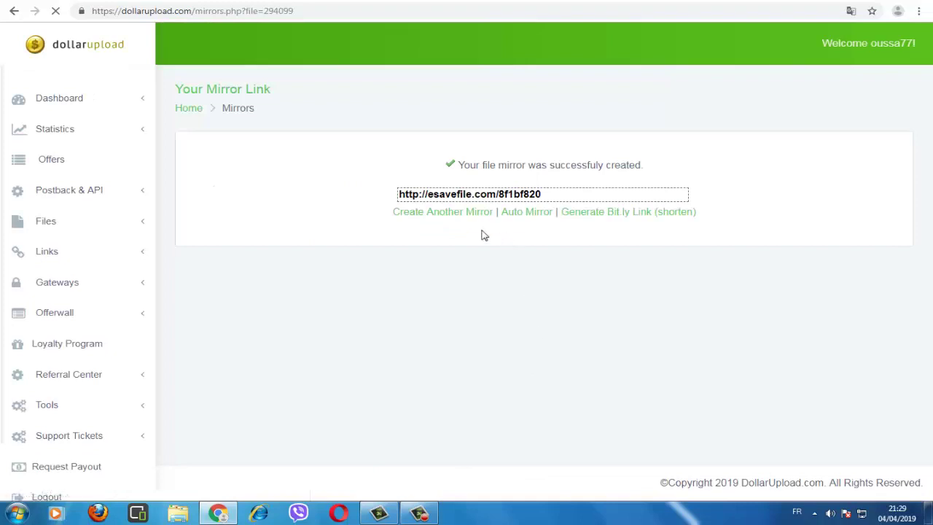
# Copy the generated mirror link and open it in a new browser tab.
pyautogui.click(452, 194)
pyautogui.hotkey('ctrl', 'c')
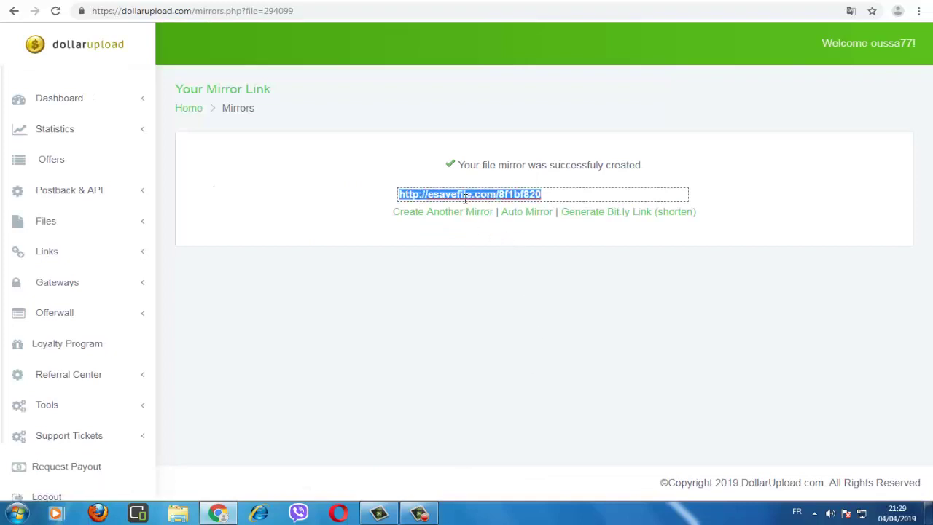
pyautogui.rightClick(460, 194)
pyautogui.click(493, 217)
pyautogui.hotkey('ctrl', 't')
pyautogui.hotkey('ctrl', 'v')
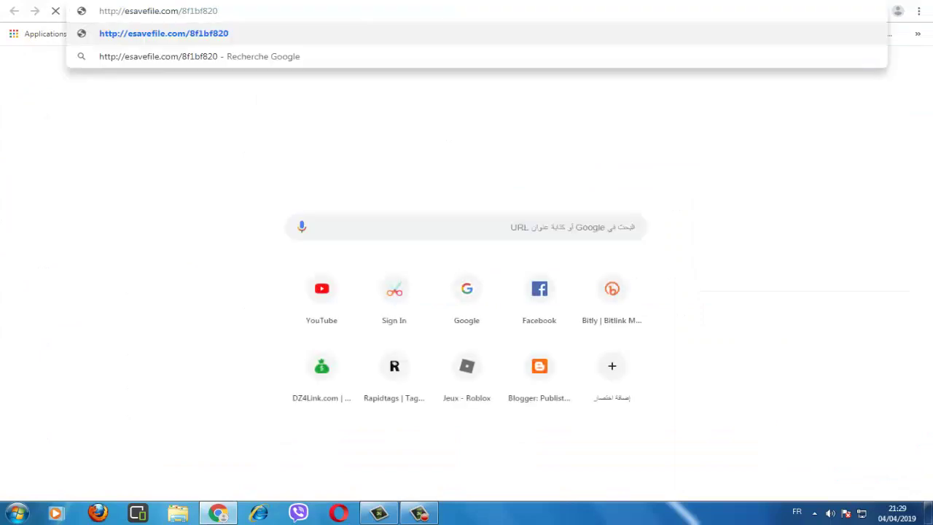
pyautogui.press('Return')
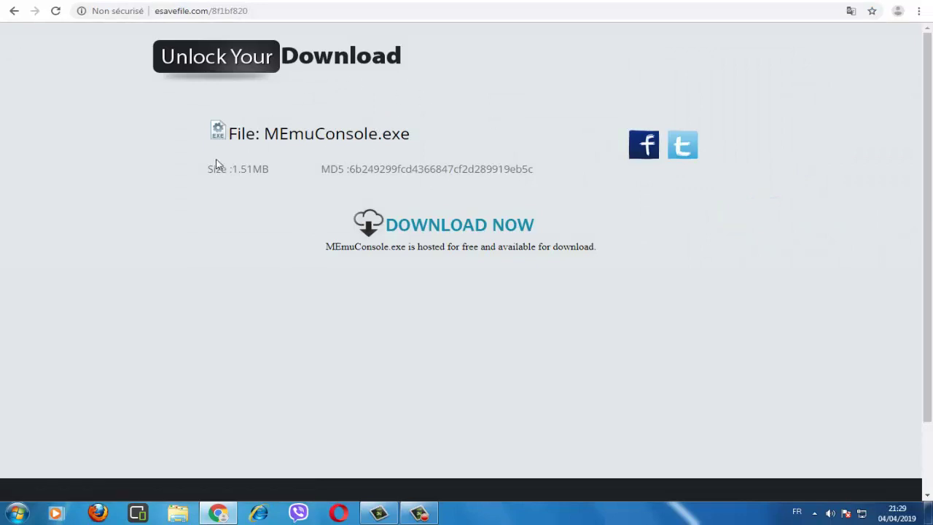
# Start the MEmuConsole.exe download to view the unlock offers, close the offer list, and return to the DollarUpload mirror page.
pyautogui.click(430, 226)
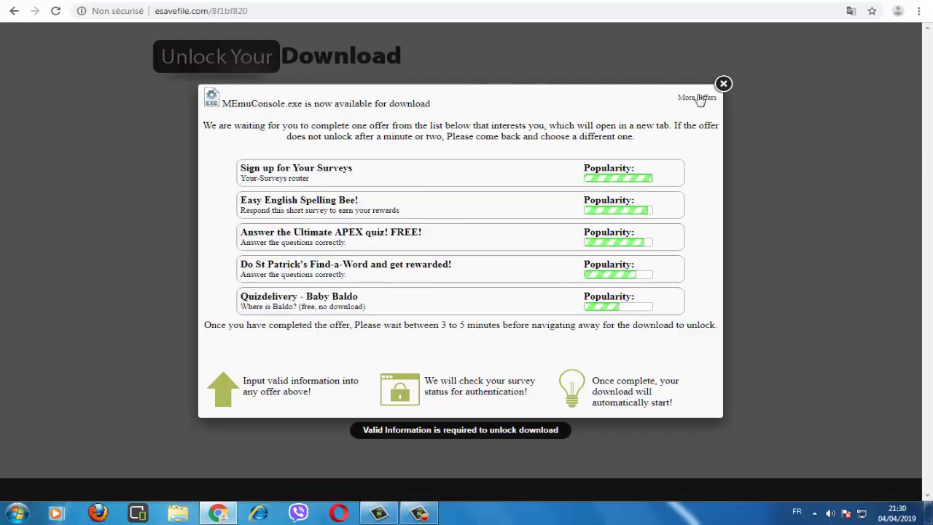
pyautogui.click(723, 84)
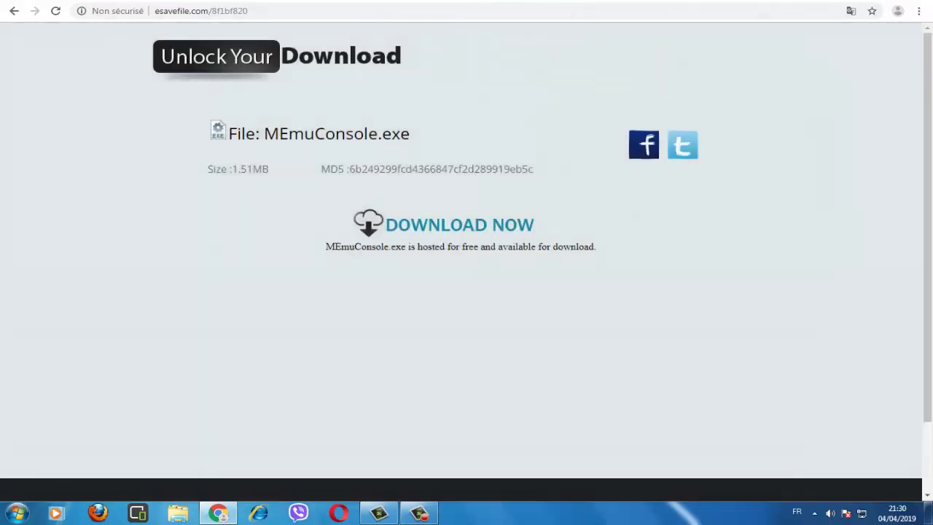
pyautogui.click(522, 92)
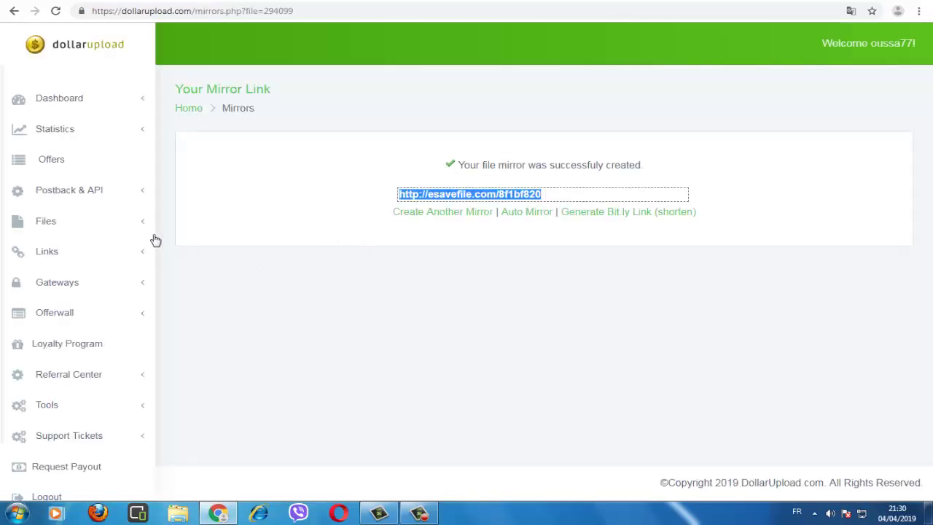
# Return to the dashboard and check the earnings, downloads, balance and offer lists.
pyautogui.click(110, 138)
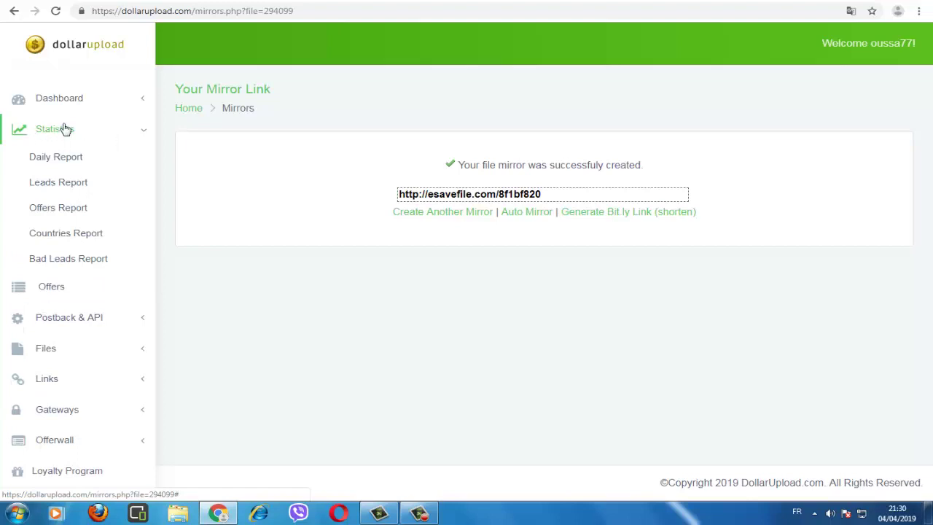
pyautogui.click(83, 101)
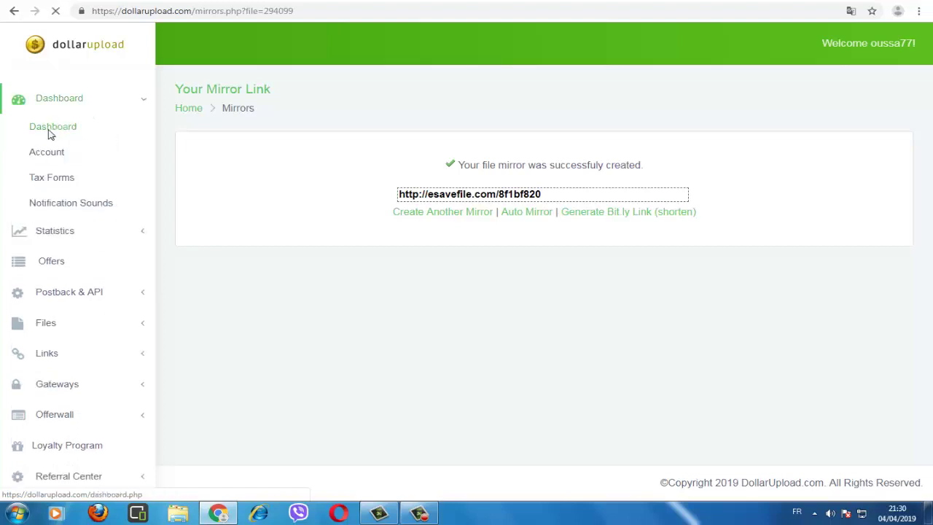
pyautogui.click(50, 134)
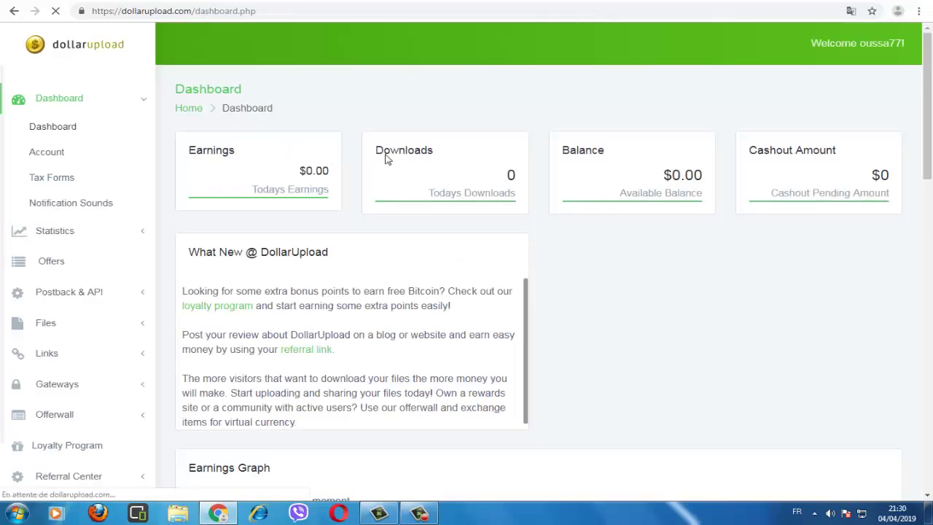
pyautogui.scroll(-8, 575, 237)
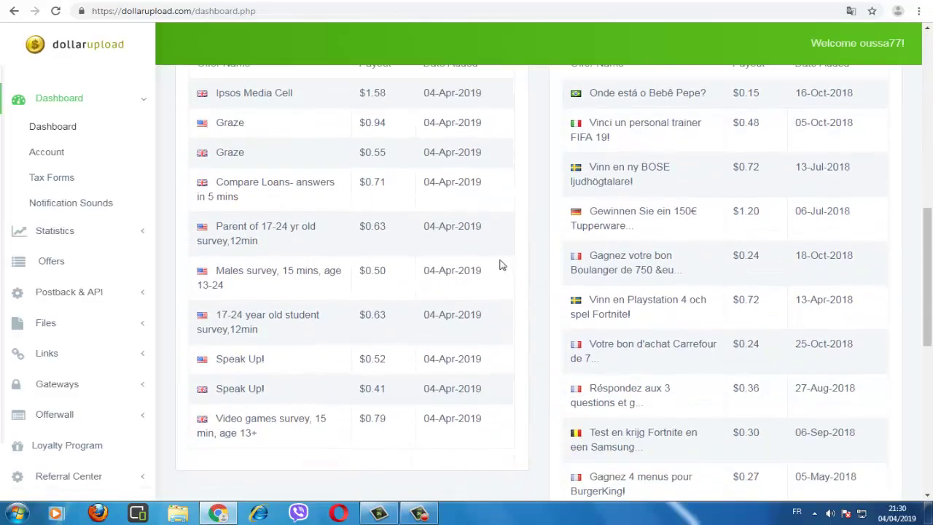
pyautogui.scroll(8, 481, 268)
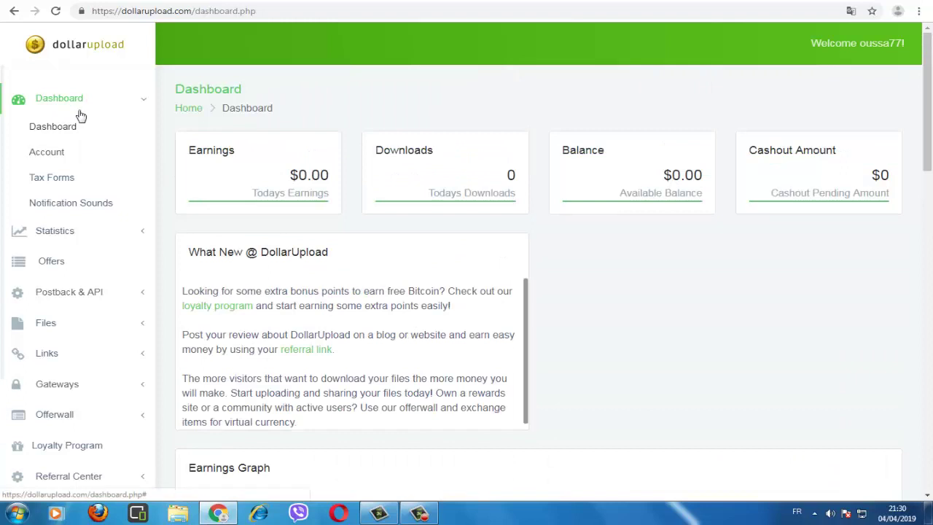
# Examine the account settings, including contact details, password, auto payment, earning reports, widget and crypto unlock options.
pyautogui.click(76, 113)
pyautogui.click(79, 110)
pyautogui.click(61, 156)
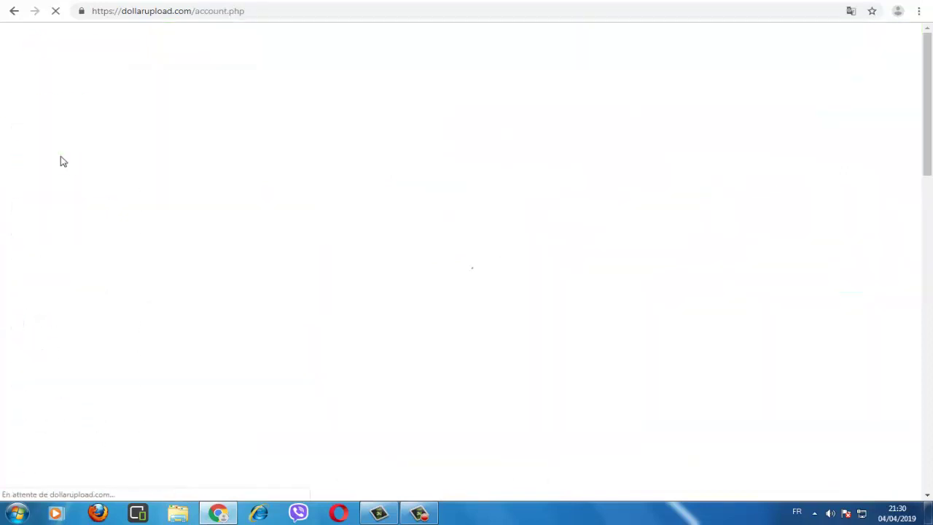
pyautogui.scroll(-1, 262, 193)
pyautogui.scroll(-6, 271, 190)
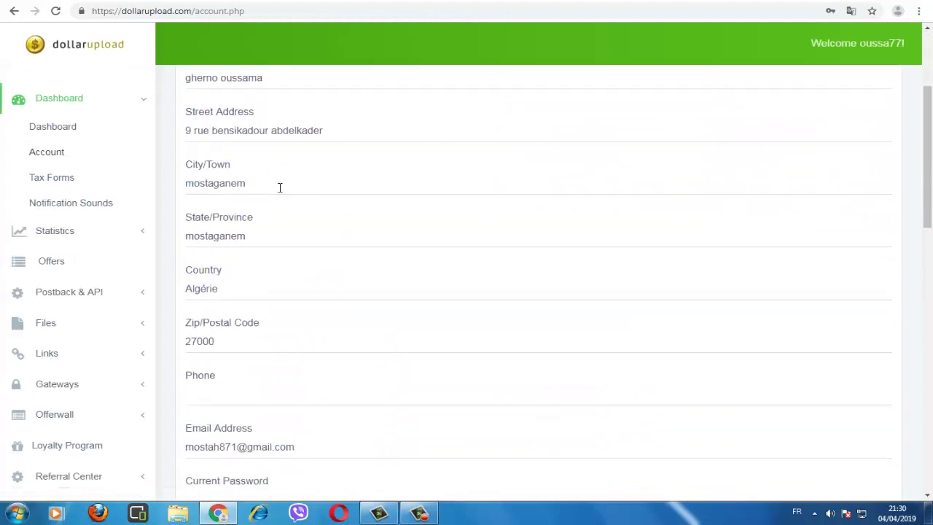
pyautogui.scroll(-3, 274, 190)
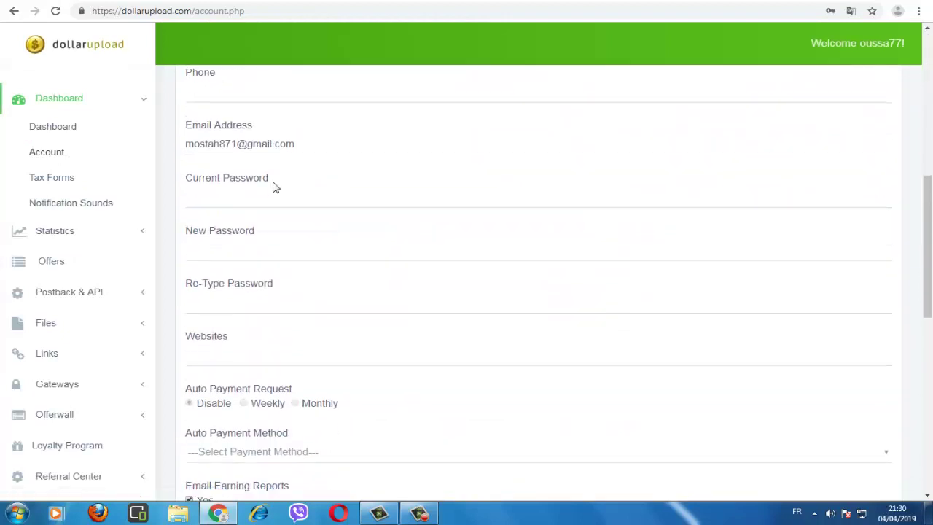
pyautogui.scroll(-1, 266, 191)
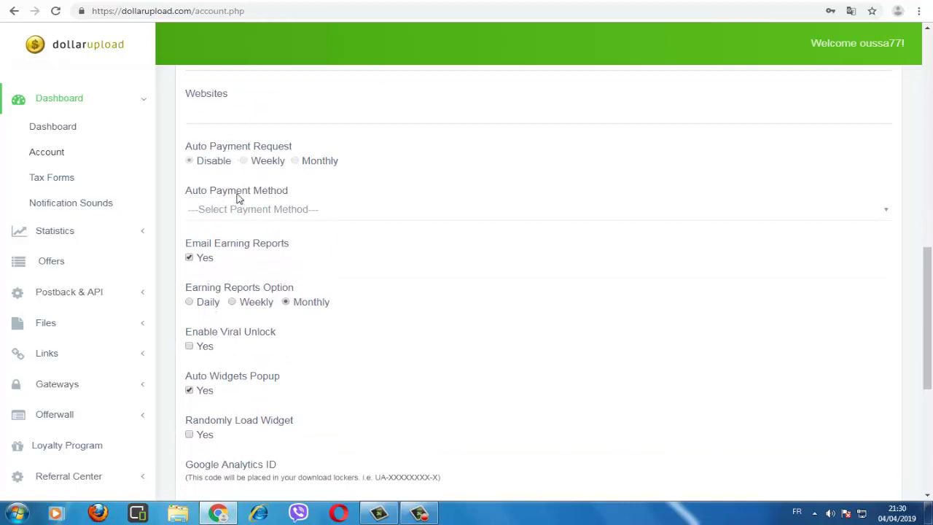
pyautogui.scroll(-1, 266, 203)
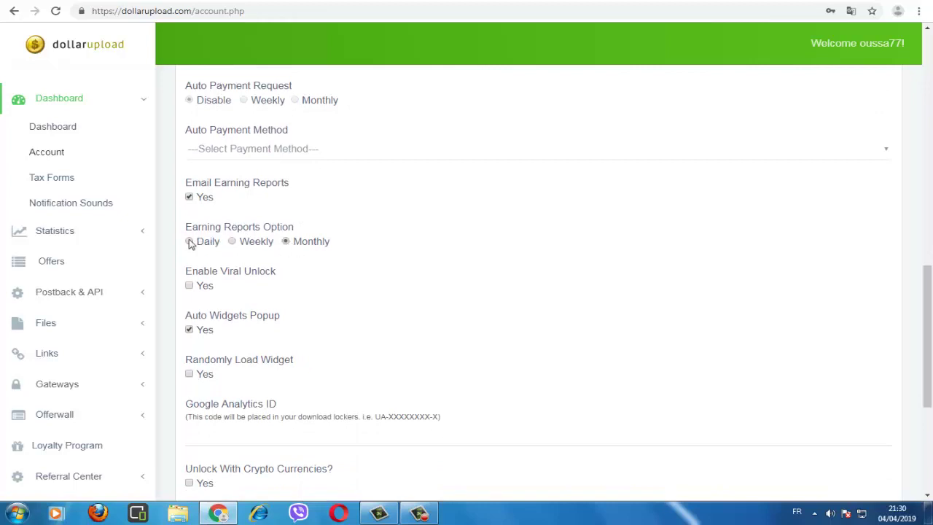
pyautogui.scroll(-1, 306, 248)
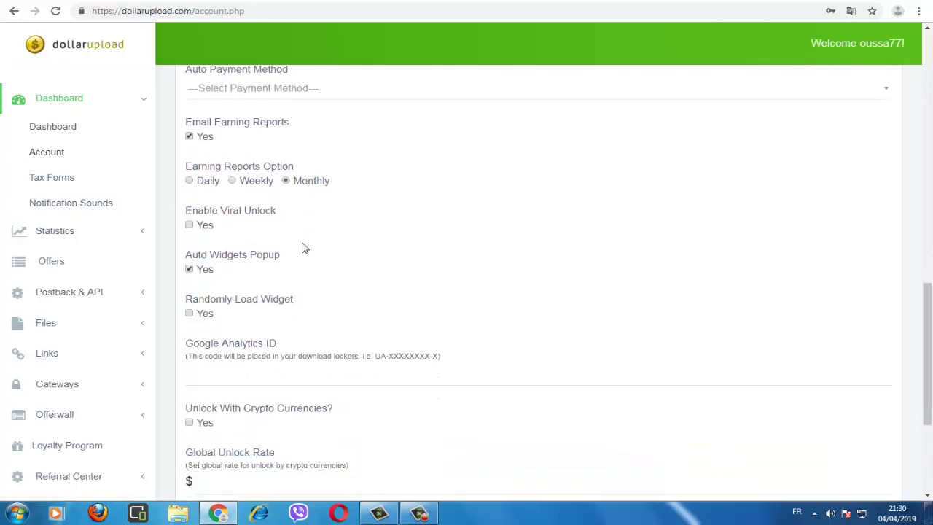
pyautogui.scroll(-2, 304, 248)
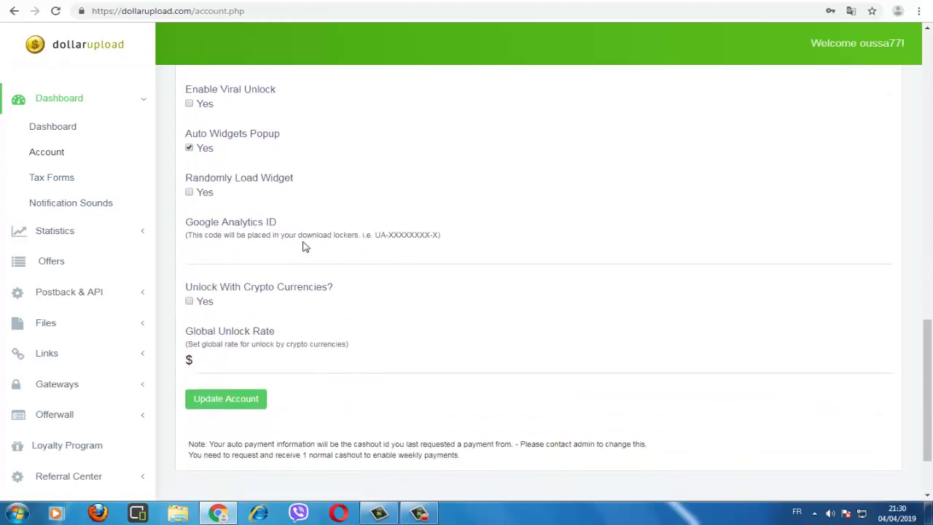
pyautogui.scroll(-2, 314, 249)
pyautogui.click(246, 262)
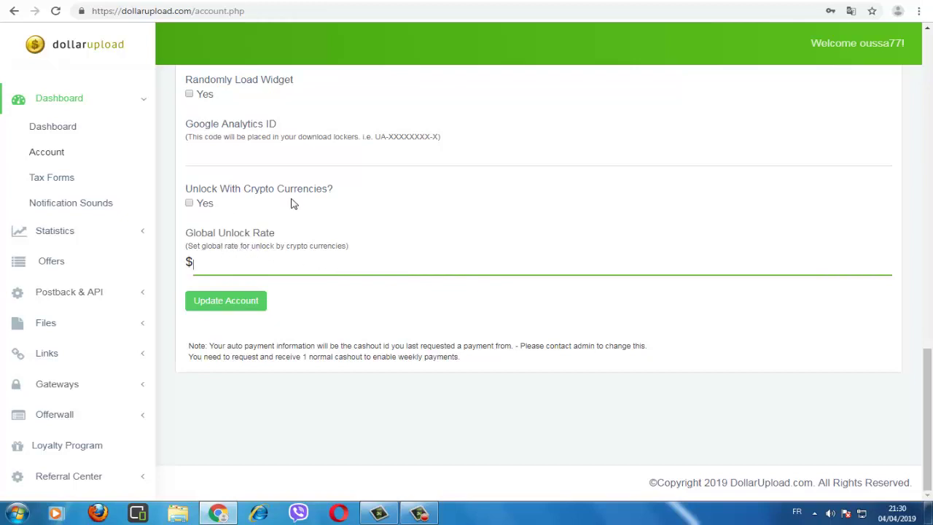
pyautogui.scroll(7, 291, 218)
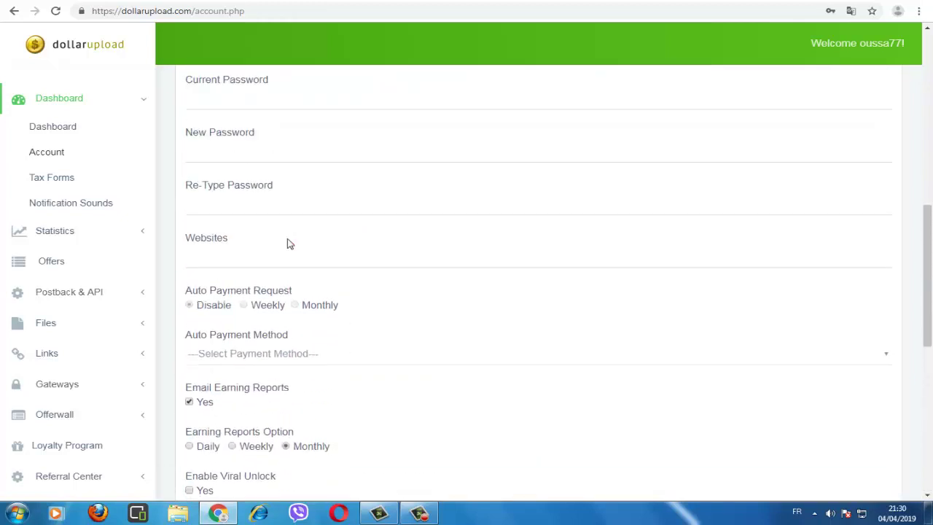
# Look over the auto payment request, payment method and earning report options in the account settings once more.
pyautogui.scroll(-1, 287, 243)
pyautogui.scroll(3, 260, 243)
pyautogui.scroll(-3, 287, 243)
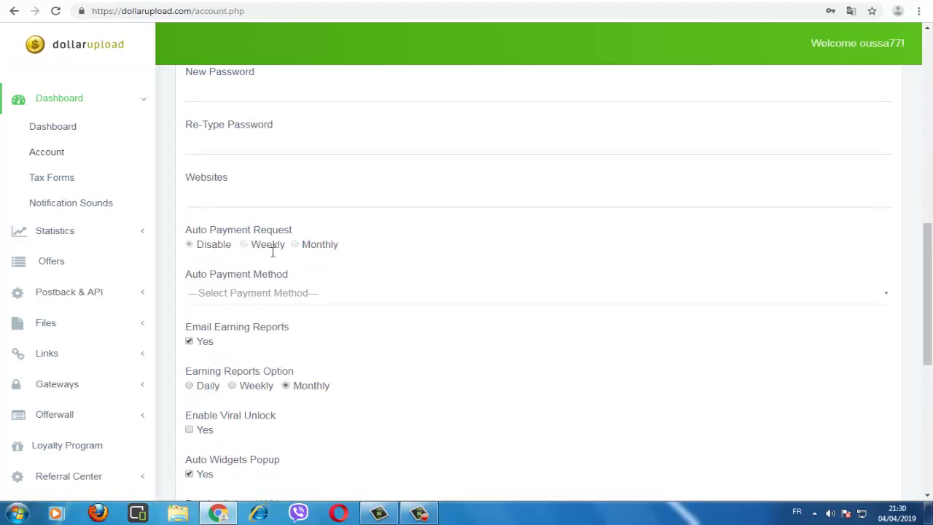
pyautogui.click(193, 248)
pyautogui.scroll(-2, 241, 226)
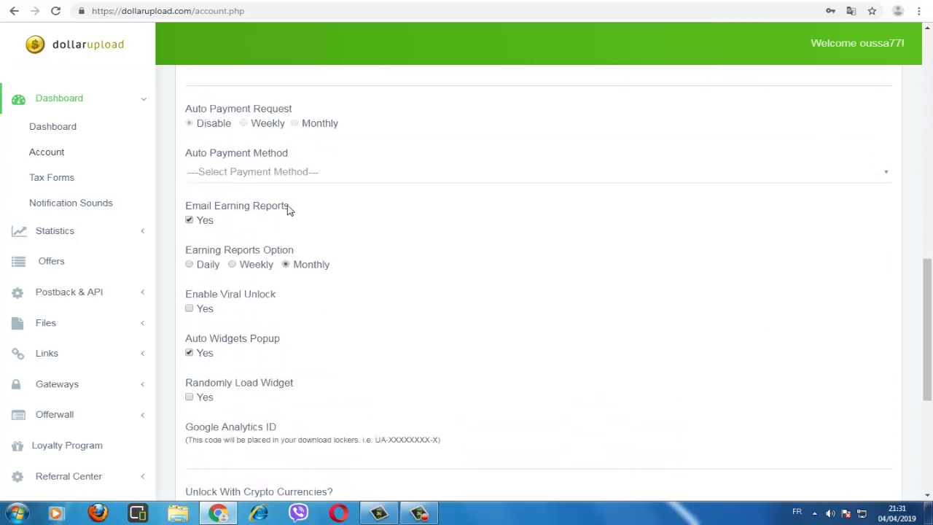
pyautogui.scroll(1, 243, 191)
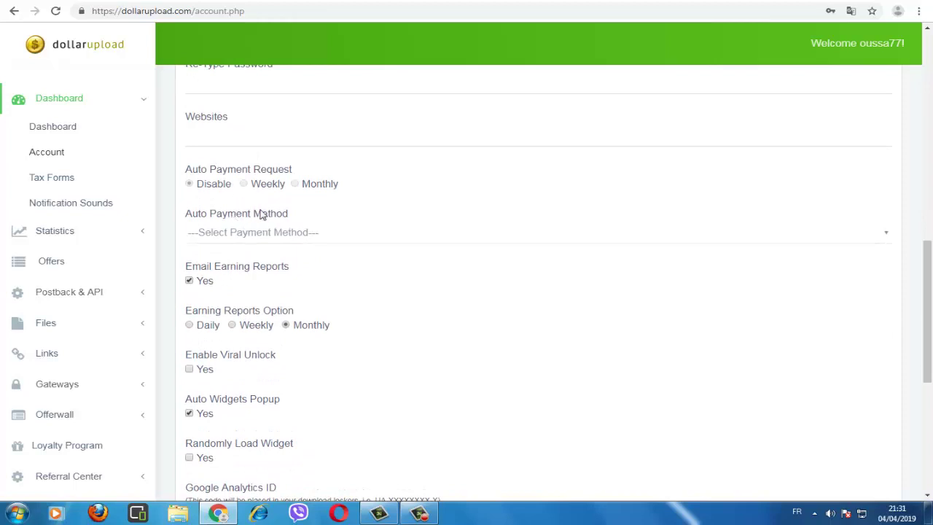
pyautogui.scroll(10, 269, 217)
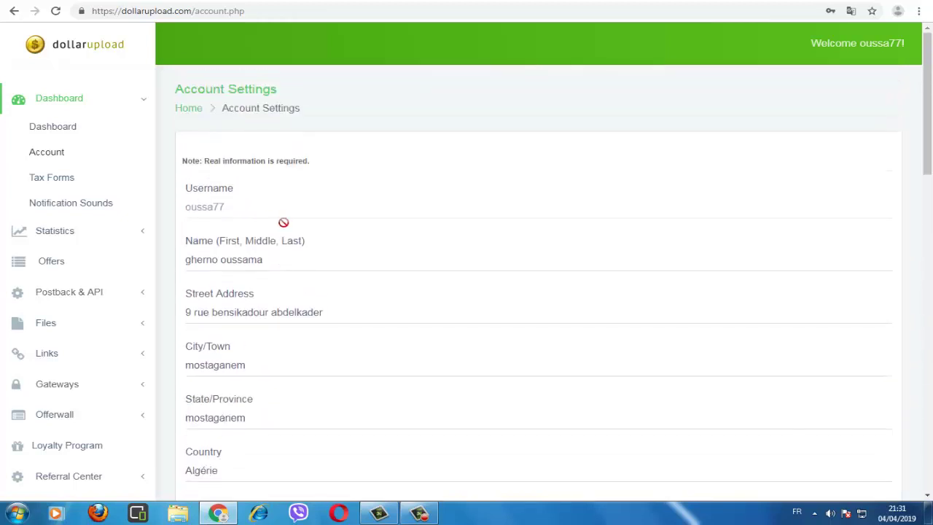
# View the Tax Forms page and the Daily Report under the account statistics.
pyautogui.click(65, 181)
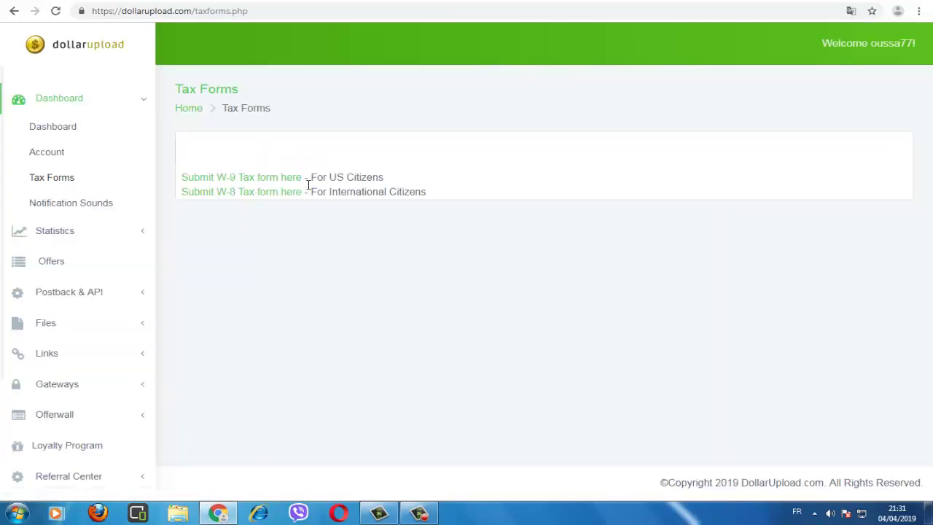
pyautogui.click(98, 231)
pyautogui.click(59, 157)
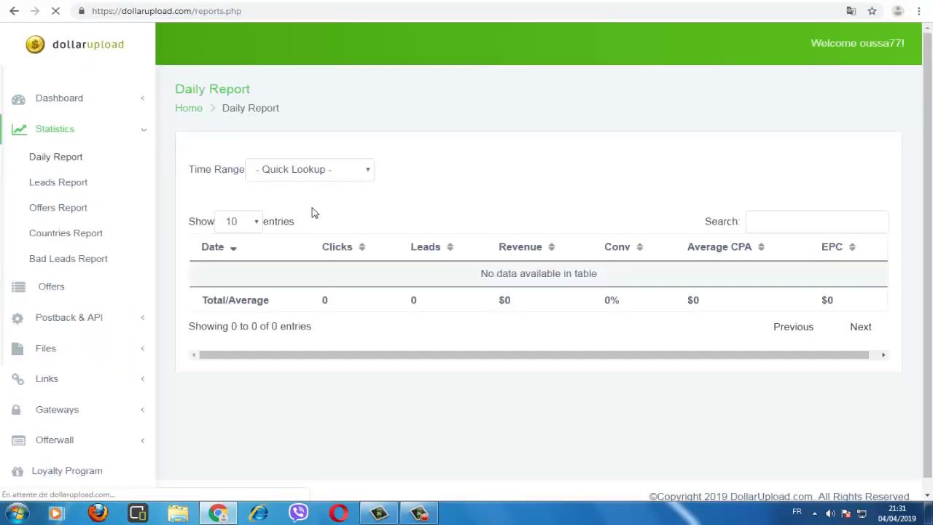
pyautogui.scroll(-1, 437, 266)
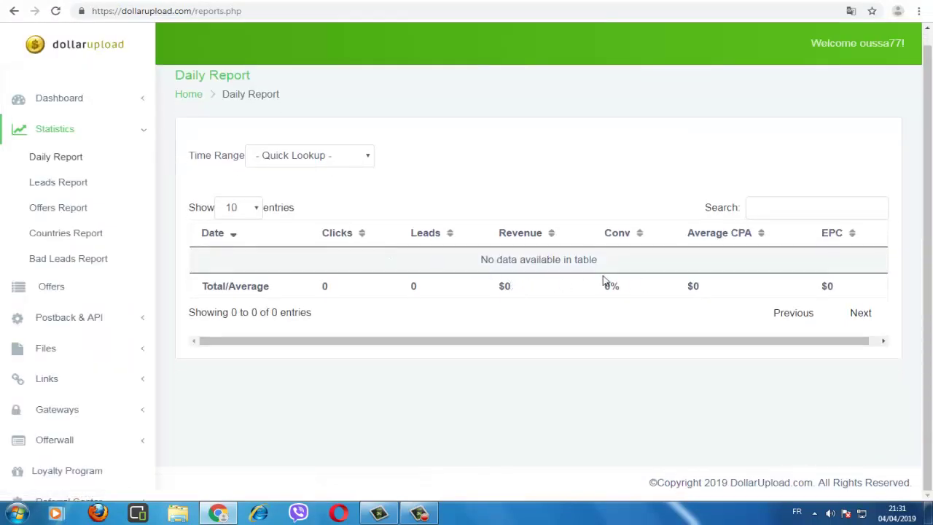
# Open the Offers page and look through the country filter and the listed offers with their payouts and countries.
pyautogui.click(78, 290)
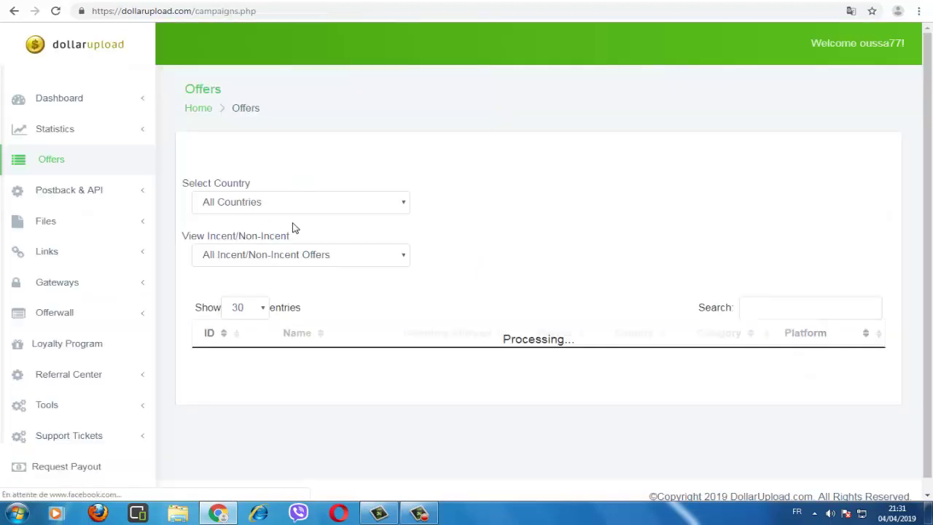
pyautogui.click(293, 193)
pyautogui.click(294, 190)
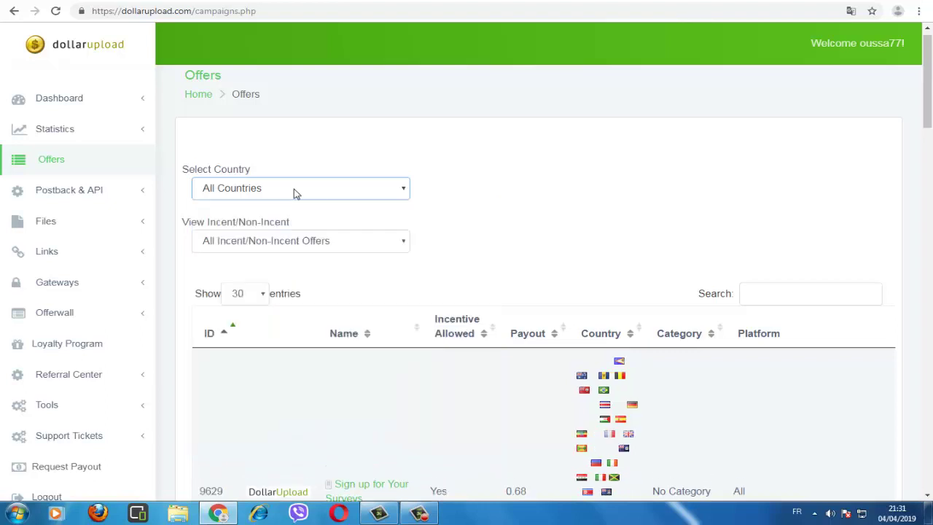
pyautogui.scroll(-3, 319, 248)
pyautogui.scroll(-1, 284, 301)
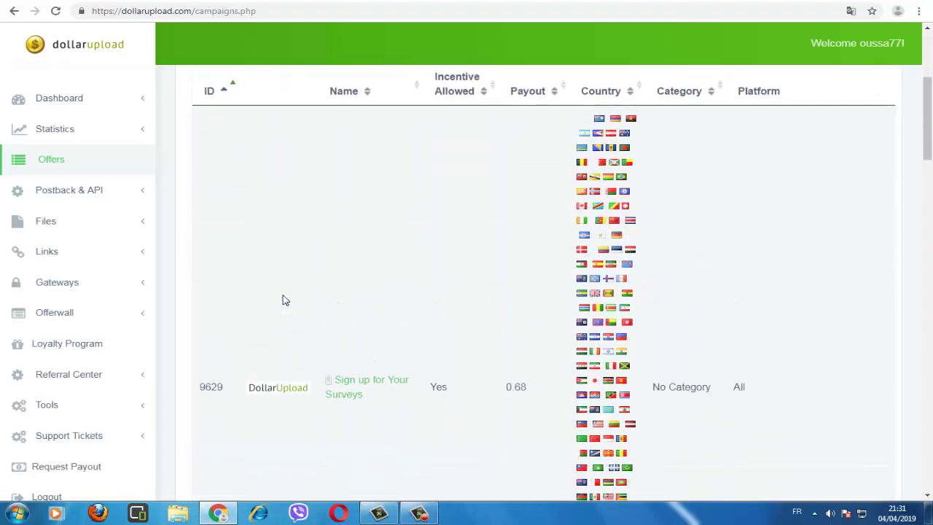
pyautogui.scroll(1, 252, 226)
pyautogui.scroll(1, 251, 225)
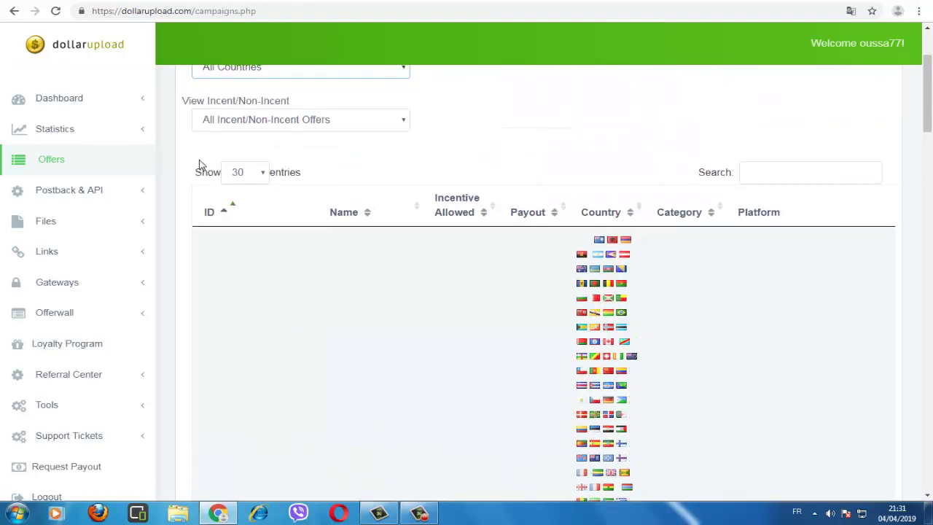
# Open the file manager and show the available actions for MEmuConsole.exe.
pyautogui.click(82, 228)
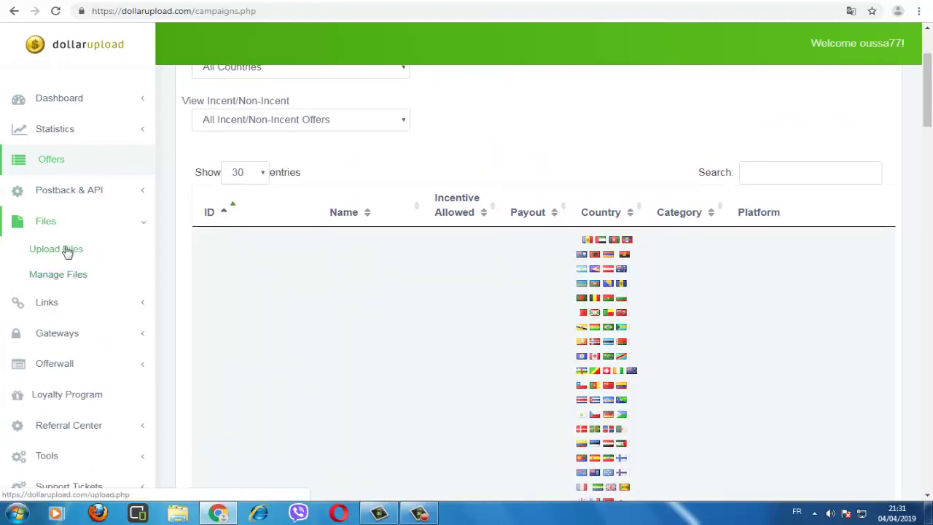
pyautogui.click(84, 277)
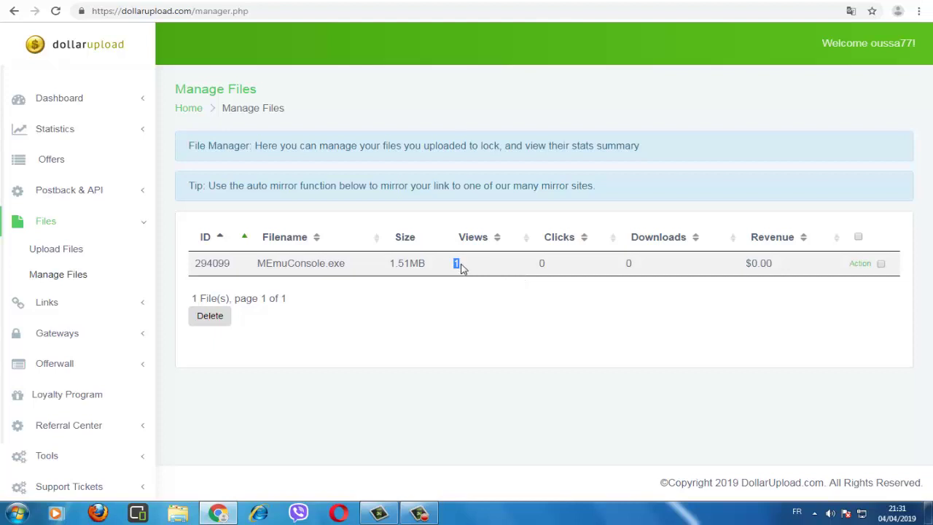
pyautogui.click(861, 263)
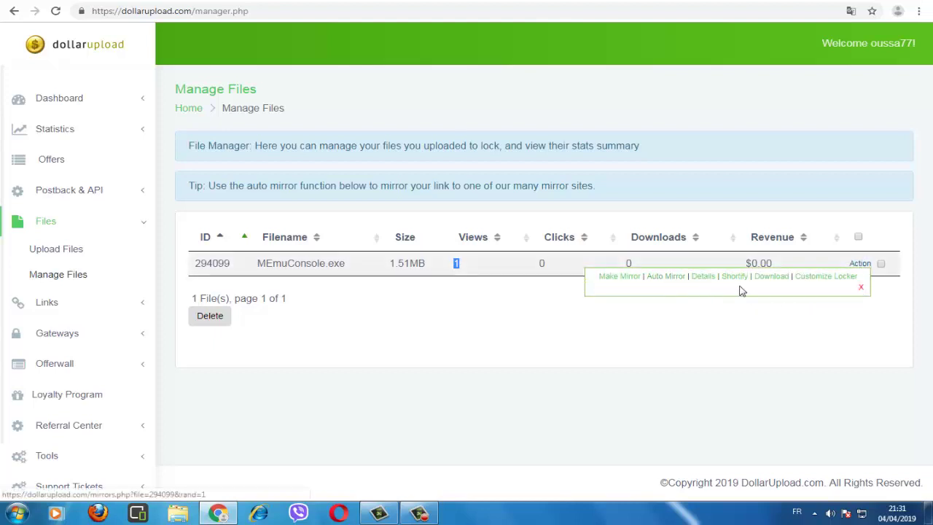
pyautogui.click(438, 329)
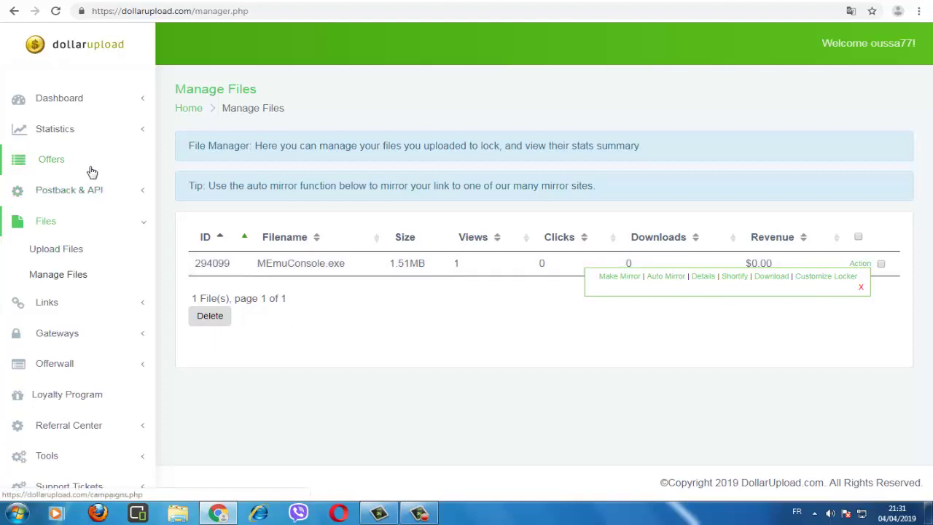
# Look at the Postback & API options and open the Add Link form.
pyautogui.click(114, 191)
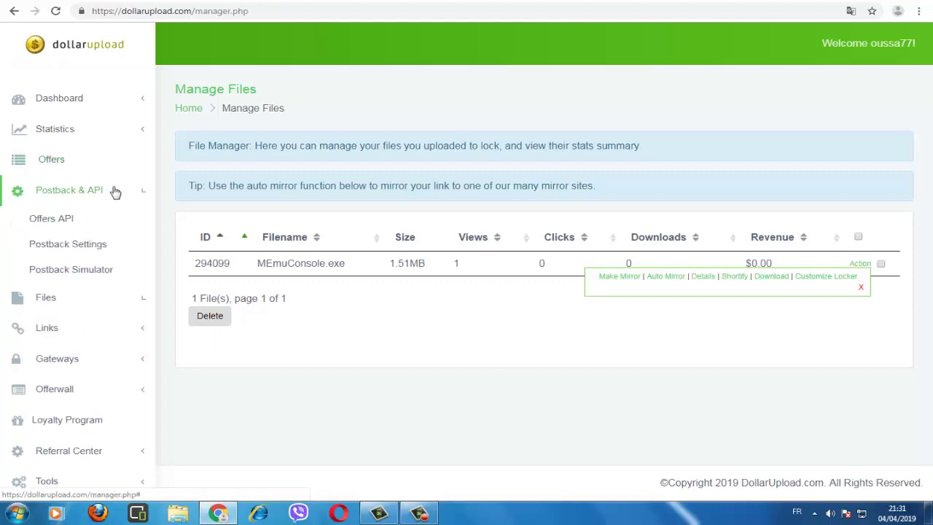
pyautogui.scroll(-2, 130, 213)
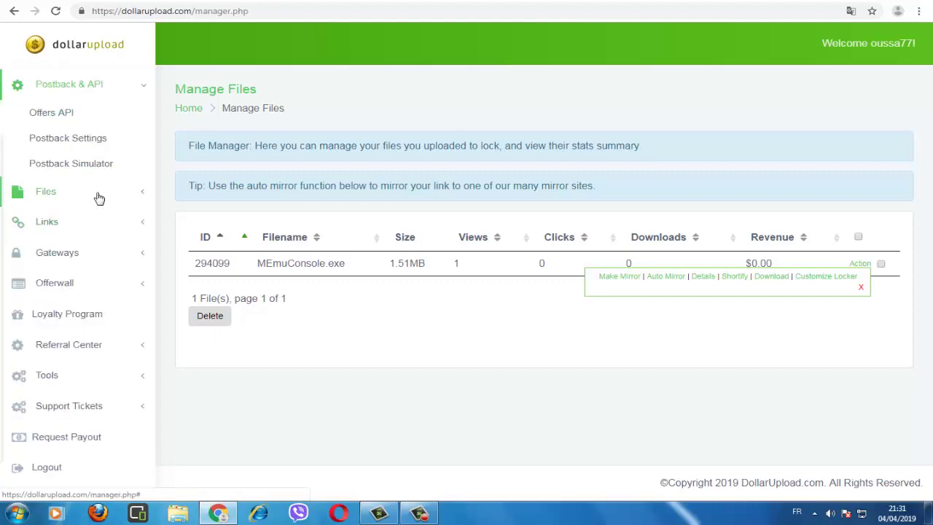
pyautogui.click(102, 229)
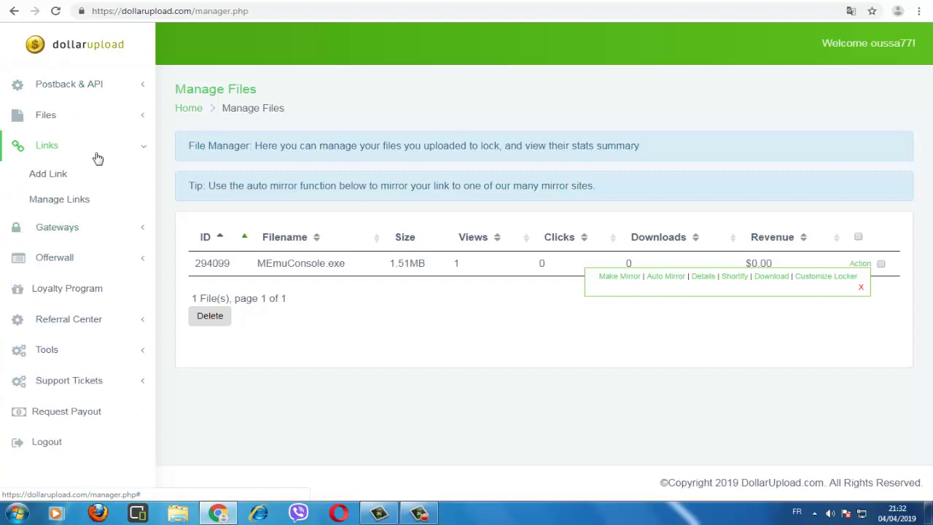
pyautogui.click(73, 175)
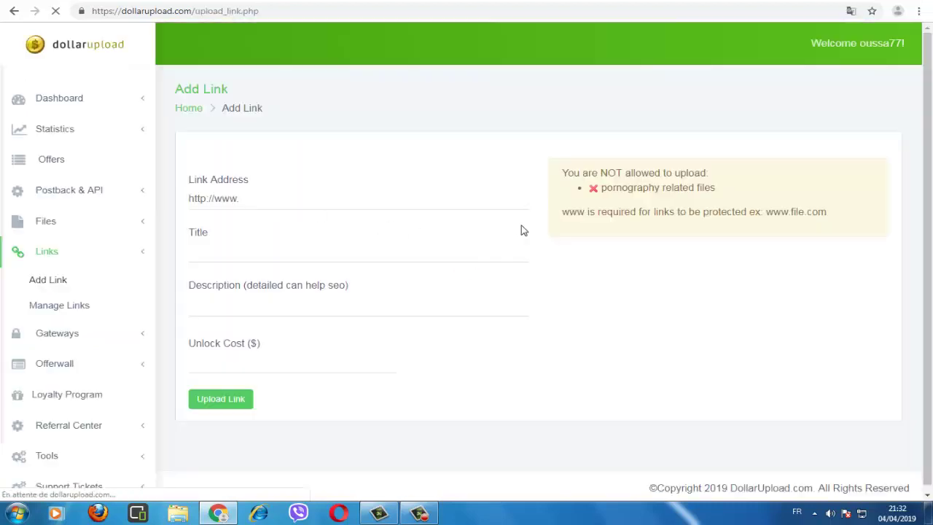
pyautogui.scroll(-1, 306, 250)
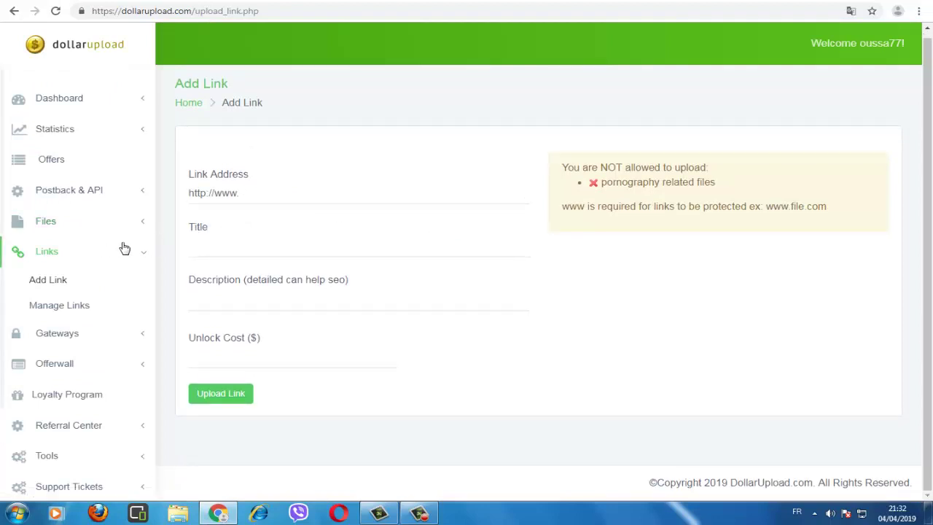
# Show the available options for Gateways and Offerwall.
pyautogui.scroll(-2, 90, 248)
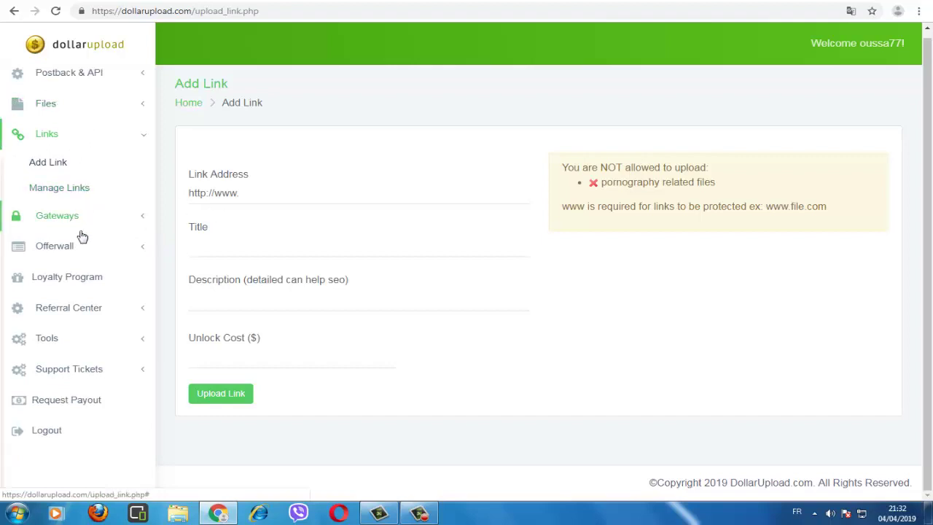
pyautogui.click(89, 221)
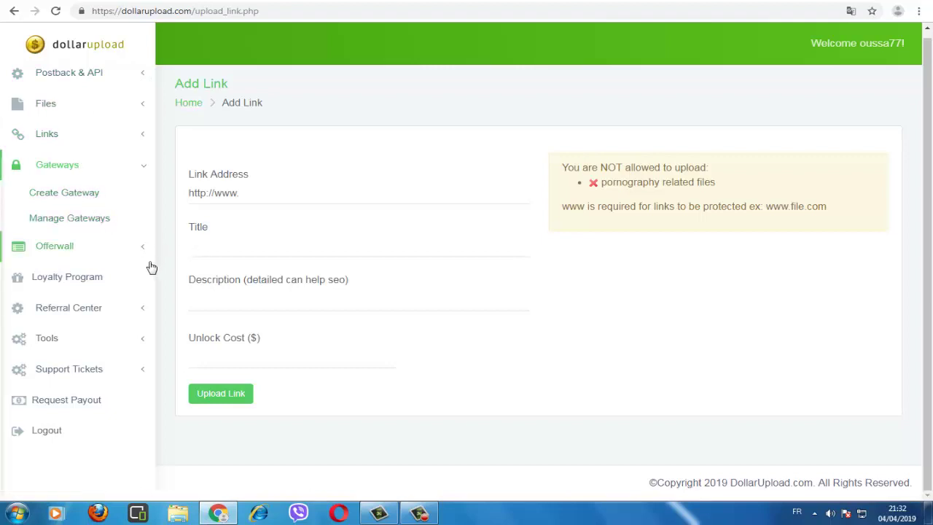
pyautogui.click(123, 256)
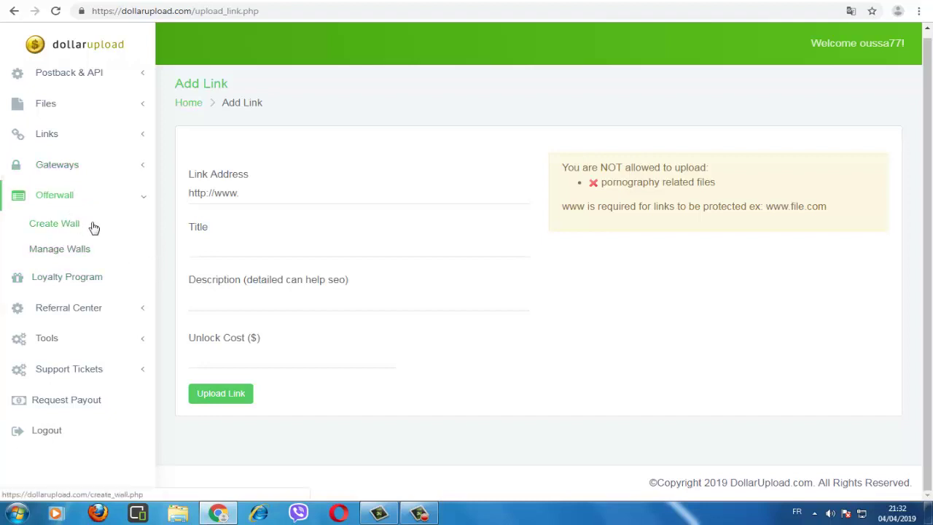
# Open the Loyalty Program page and review the point balances and the actions that earn points.
pyautogui.click(126, 291)
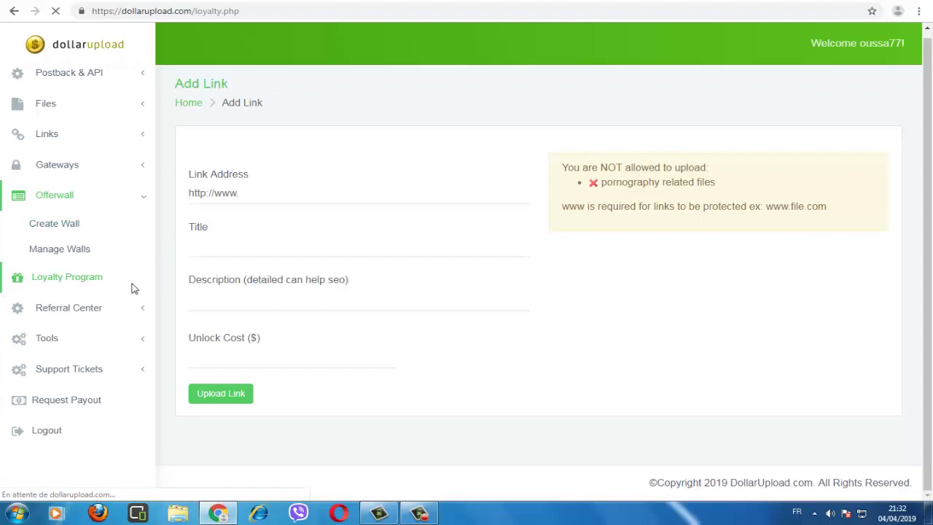
pyautogui.scroll(-2, 230, 279)
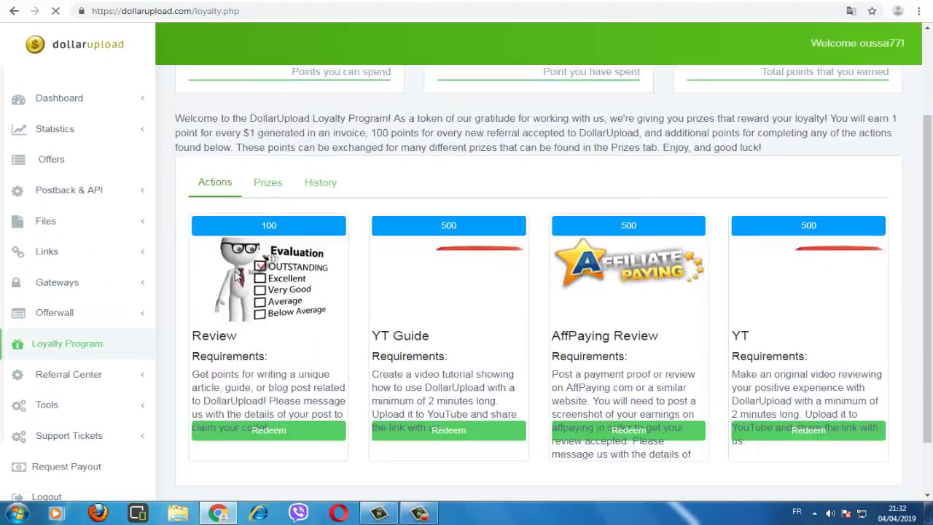
pyautogui.scroll(-1, 236, 276)
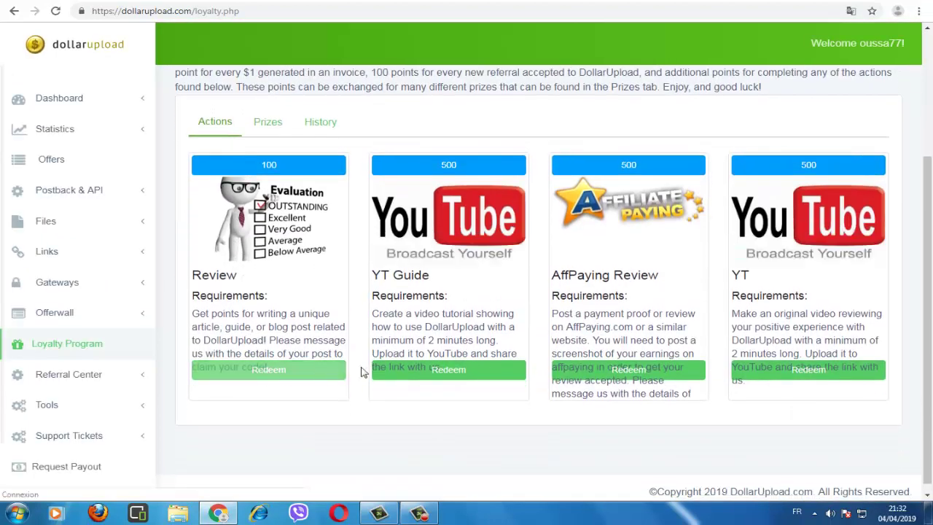
pyautogui.scroll(2, 676, 302)
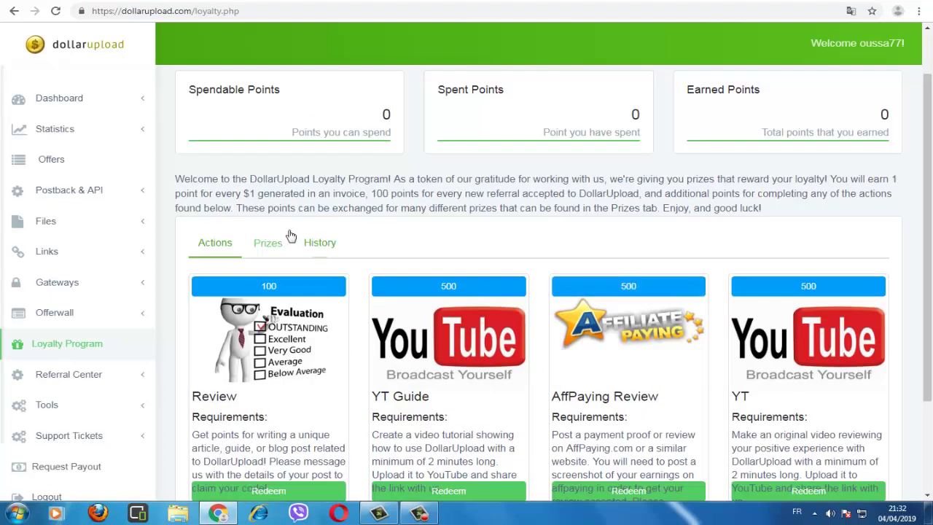
pyautogui.scroll(-1, 131, 266)
# Examine the Loyalty Program prizes and the points each one requires.
pyautogui.click(268, 248)
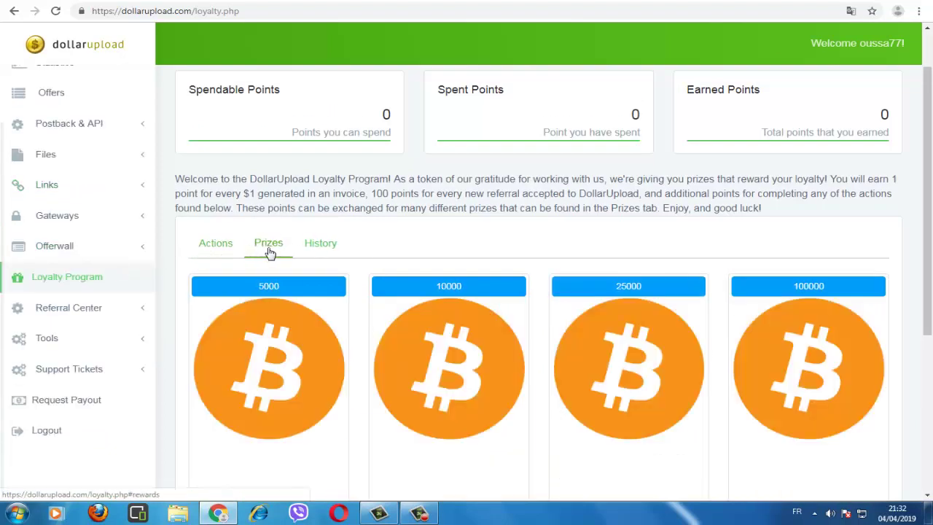
pyautogui.scroll(-3, 268, 252)
pyautogui.scroll(-1, 269, 252)
pyautogui.scroll(1, 263, 259)
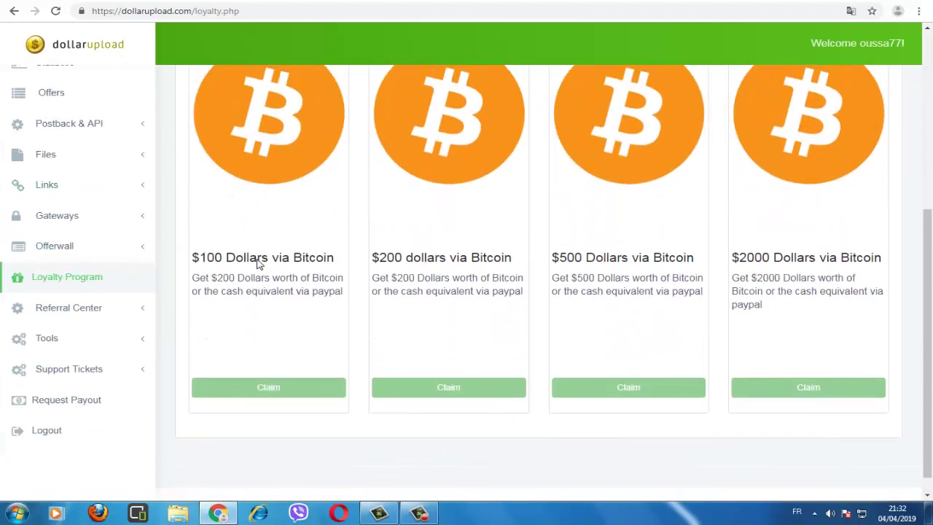
pyautogui.scroll(3, 271, 367)
pyautogui.scroll(-4, 276, 366)
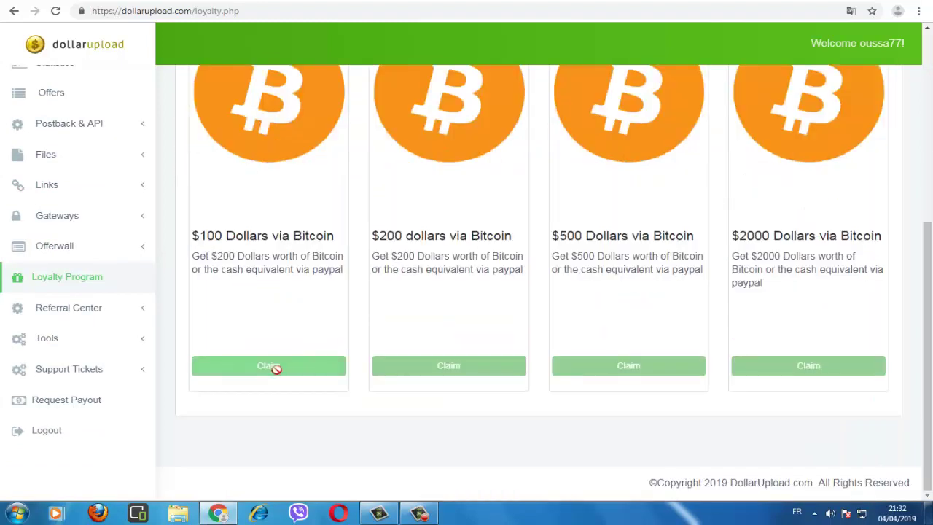
# Open the Referrals page, highlight the referral link and read the referral list and commission terms.
pyautogui.click(87, 313)
pyautogui.click(58, 332)
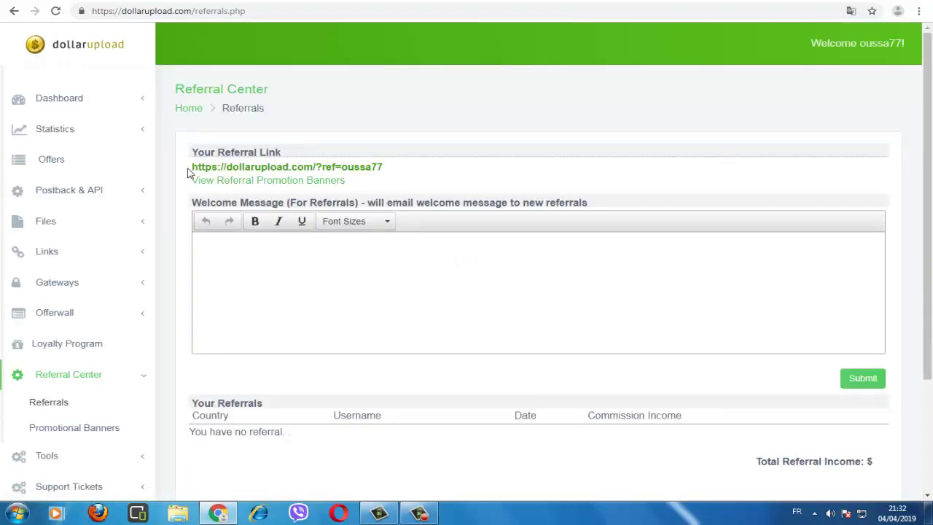
pyautogui.moveTo(187, 172); pyautogui.dragTo(398, 183)
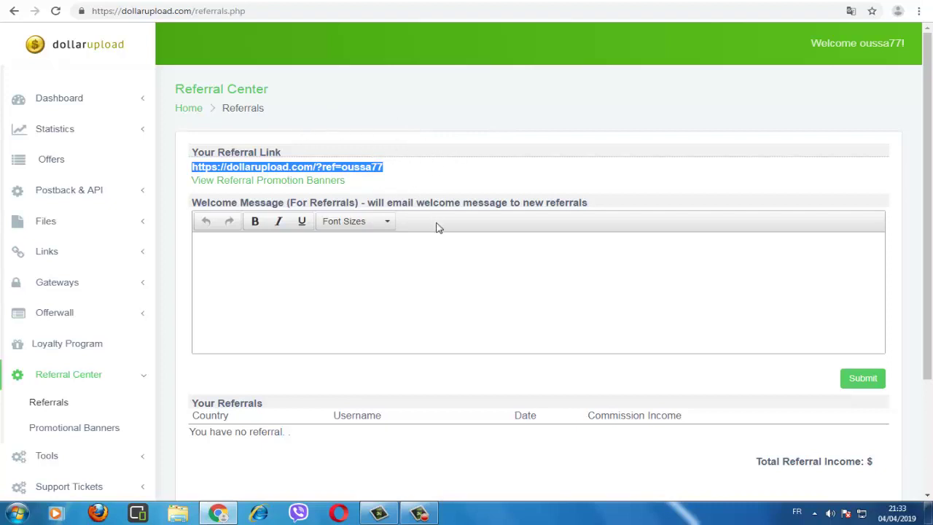
pyautogui.scroll(-2, 414, 276)
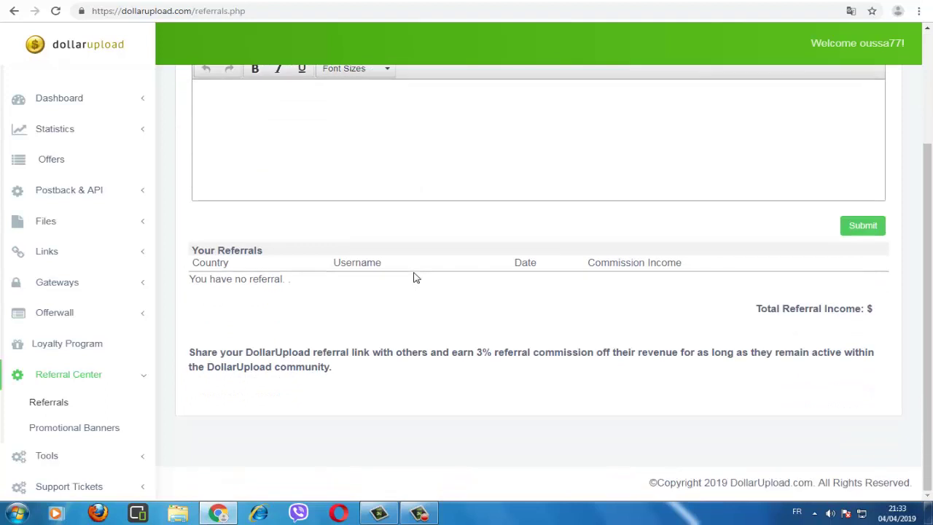
pyautogui.scroll(2, 399, 298)
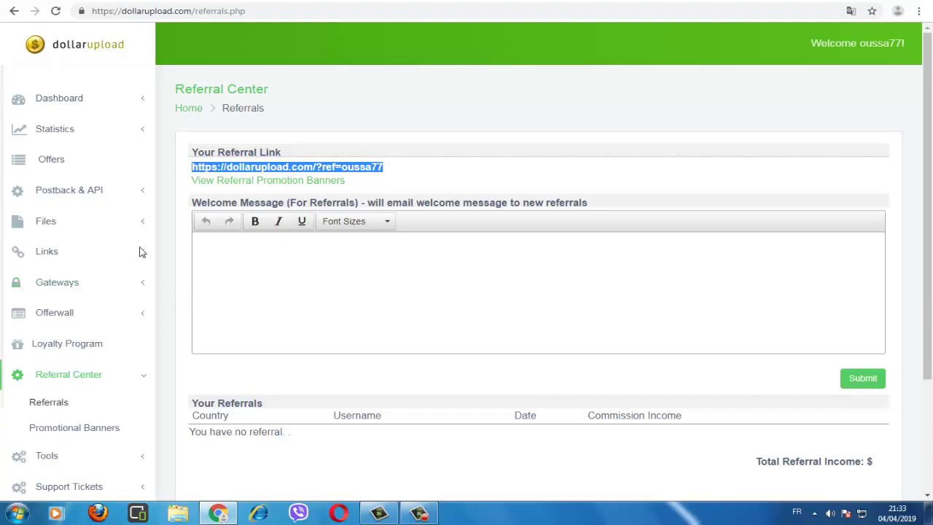
pyautogui.scroll(-2, 109, 283)
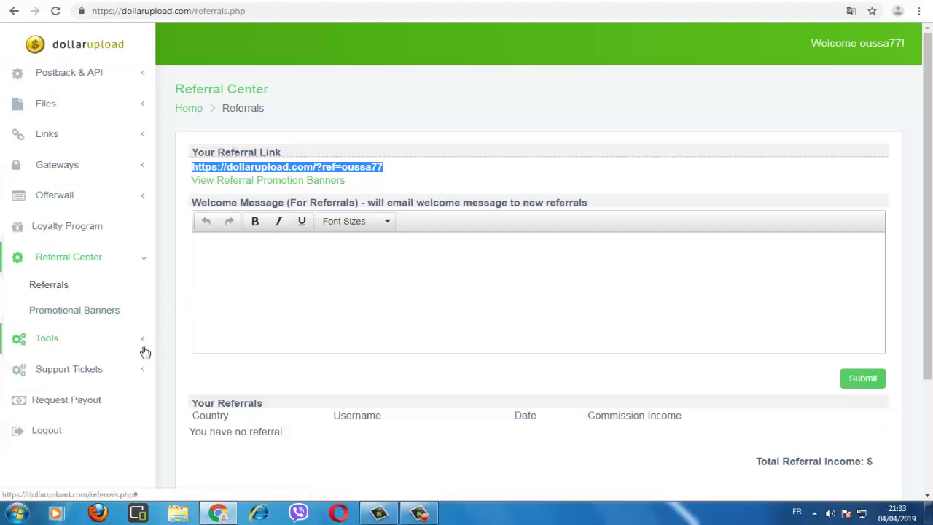
# Open the Request Payout page and highlight the current amount and the minimum cashout notice.
pyautogui.click(105, 403)
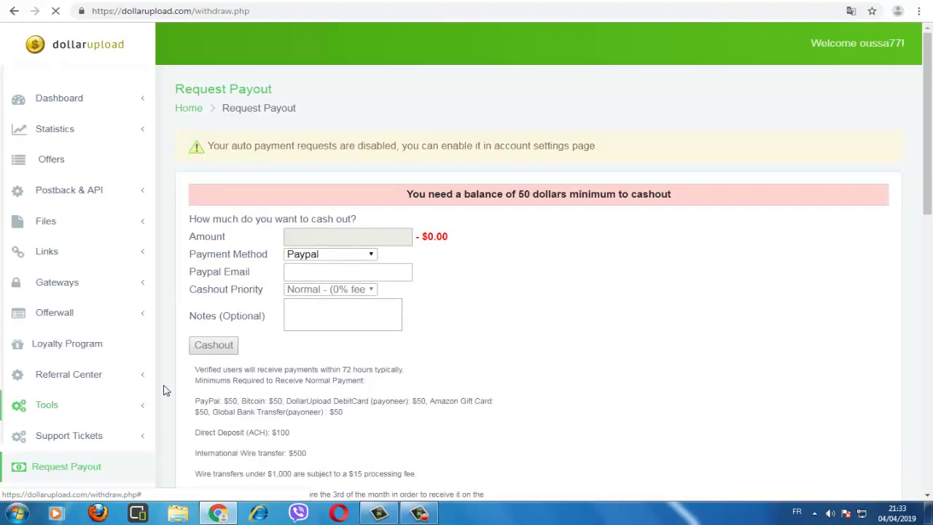
pyautogui.scroll(-1, 409, 341)
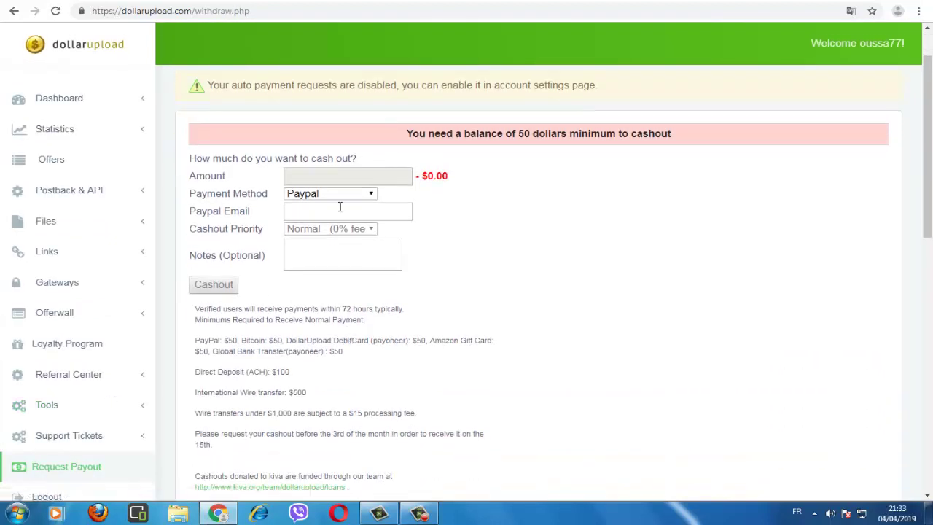
pyautogui.moveTo(435, 176); pyautogui.dragTo(453, 179)
pyautogui.moveTo(525, 134); pyautogui.dragTo(542, 139)
pyautogui.doubleClick(528, 138)
# Select Paypal as the payment method and fill in the Paypal email on the payout form.
pyautogui.click(339, 195)
pyautogui.click(341, 199)
pyautogui.click(326, 218)
pyautogui.click(355, 237)
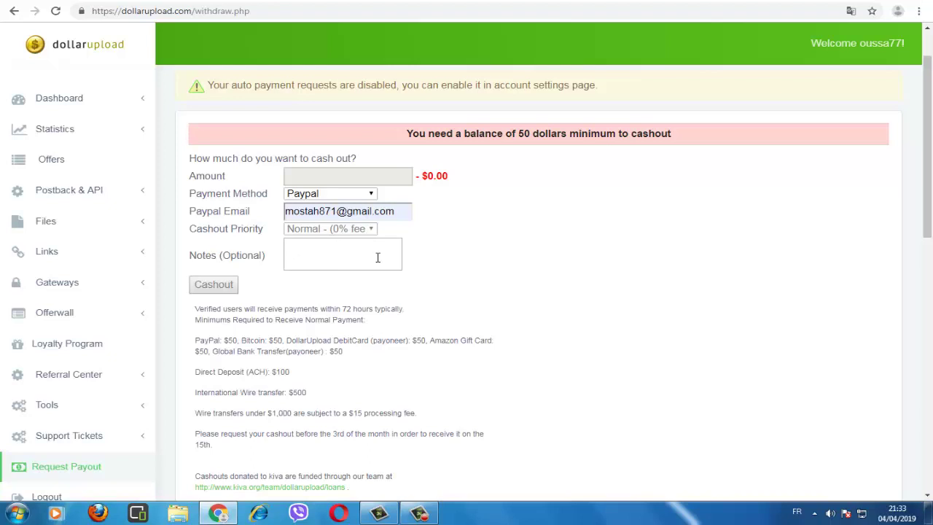
# Read the normal payment minimums, highlighting the PayPal, Global Bank Transfer, Direct Deposit and International Wire transfer entries.
pyautogui.scroll(-3, 363, 234)
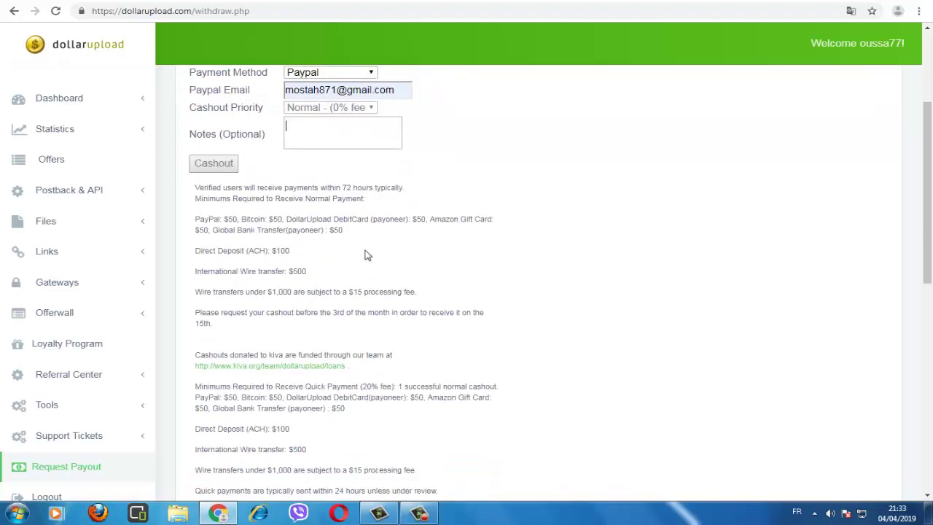
pyautogui.scroll(2, 365, 253)
pyautogui.scroll(1, 364, 251)
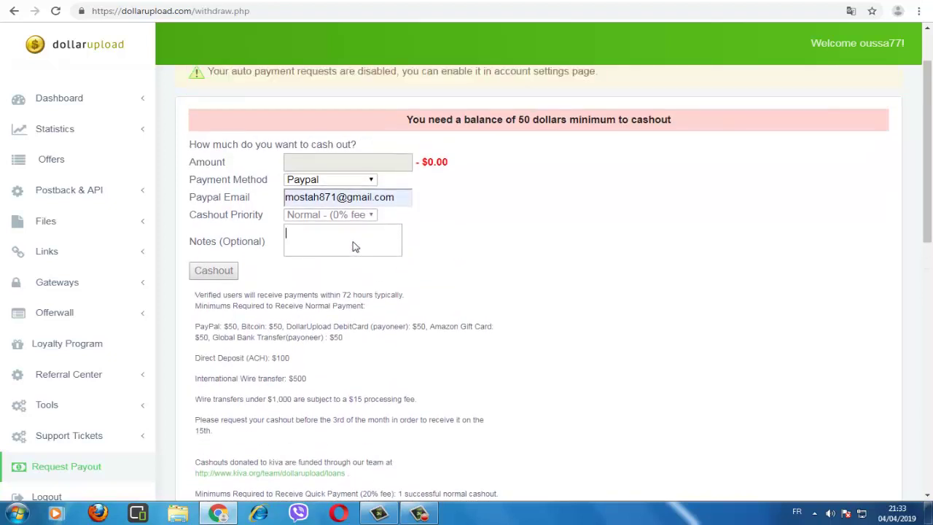
pyautogui.scroll(-2, 354, 246)
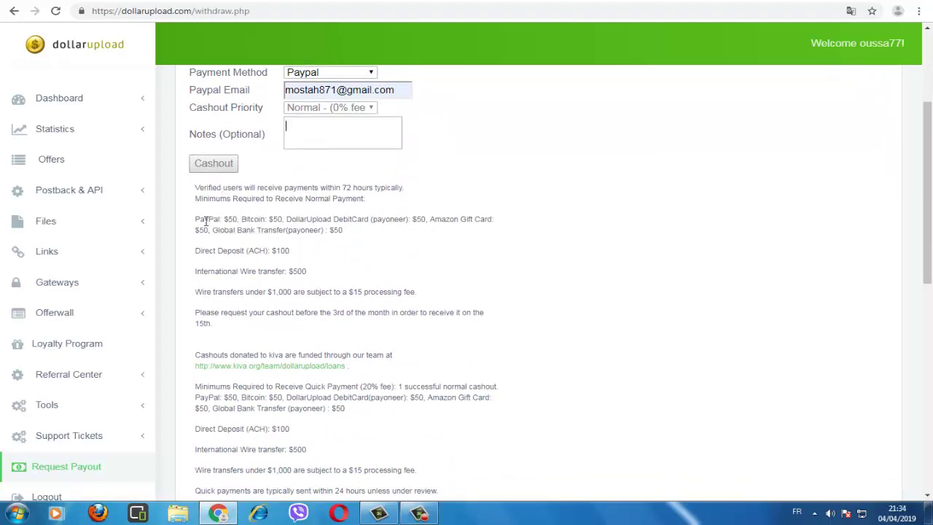
pyautogui.moveTo(199, 218); pyautogui.dragTo(276, 224)
pyautogui.moveTo(370, 225); pyautogui.dragTo(347, 232)
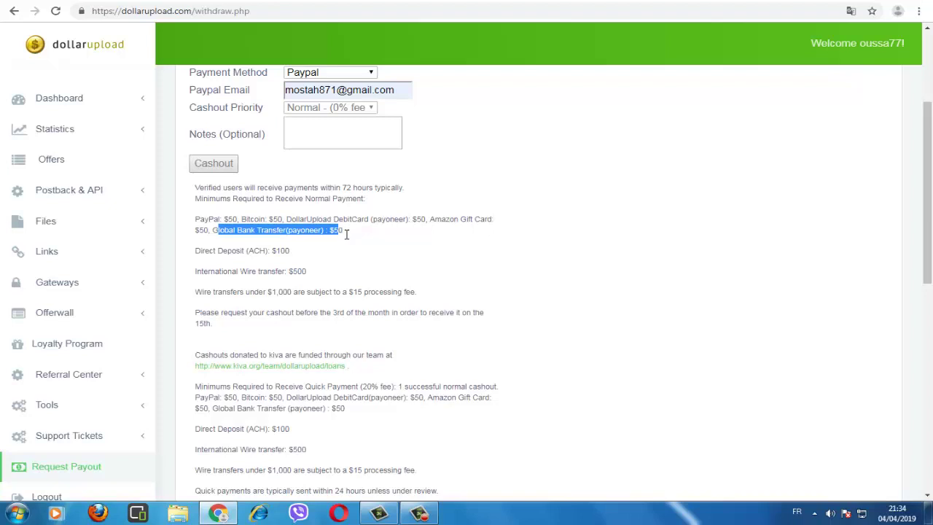
pyautogui.click(346, 233)
pyautogui.moveTo(194, 250); pyautogui.dragTo(296, 255)
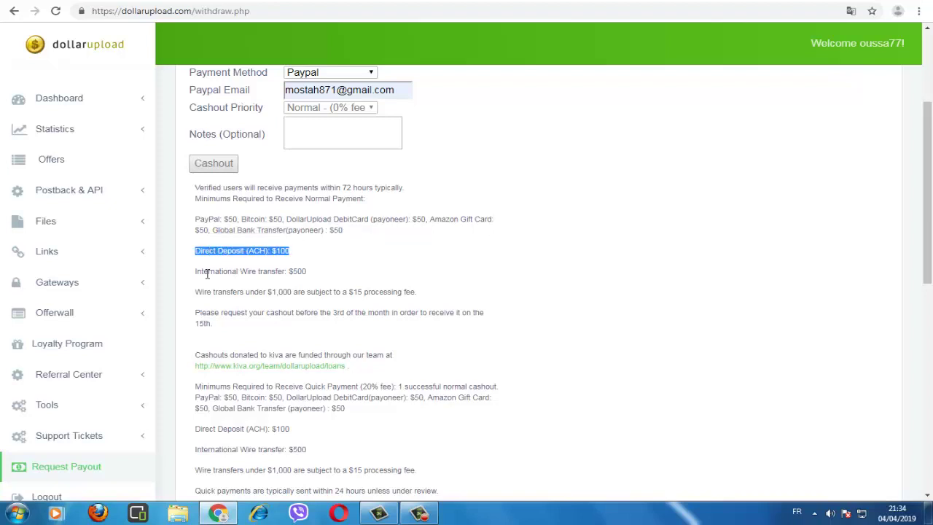
pyautogui.moveTo(201, 271); pyautogui.dragTo(309, 272)
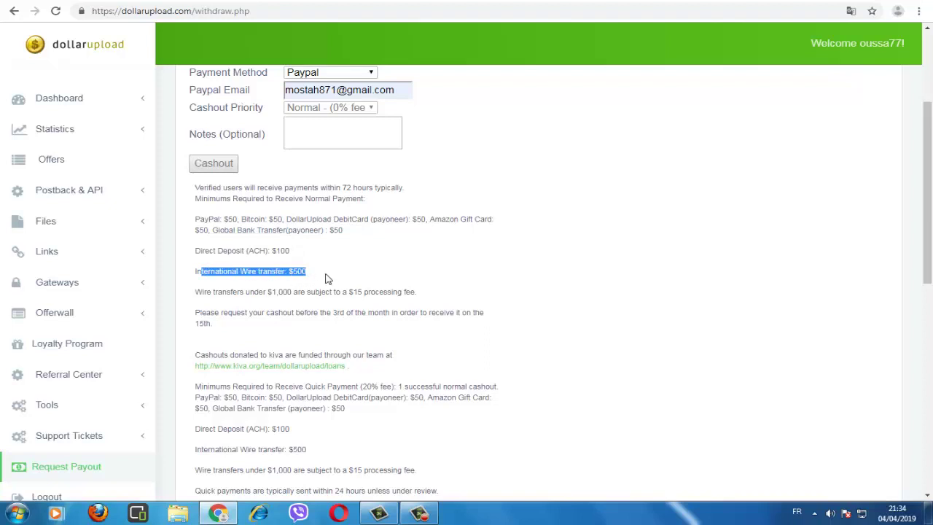
# Review the wire transfer fee, the quick and automatic weekly payment terms, and the payout history on the payout page.
pyautogui.scroll(-1, 340, 278)
pyautogui.moveTo(279, 233); pyautogui.dragTo(314, 240)
pyautogui.scroll(-2, 348, 252)
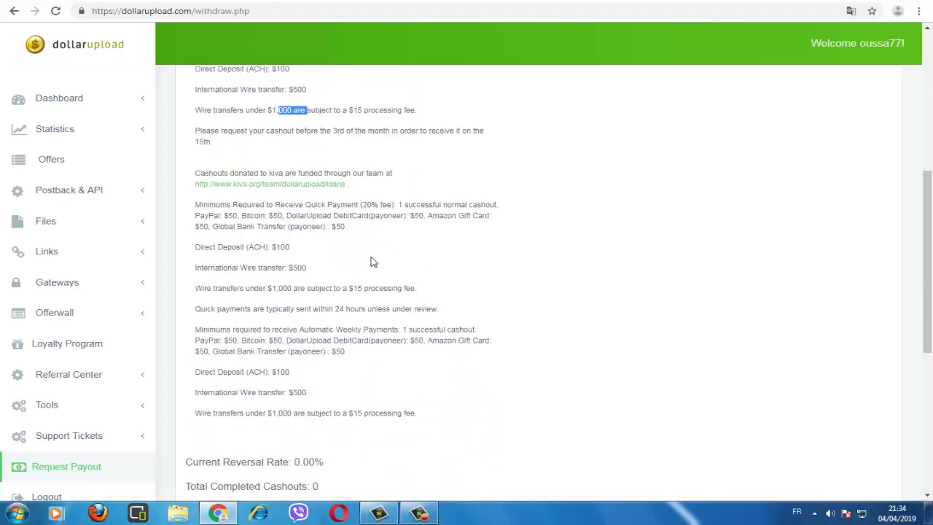
pyautogui.scroll(-1, 376, 261)
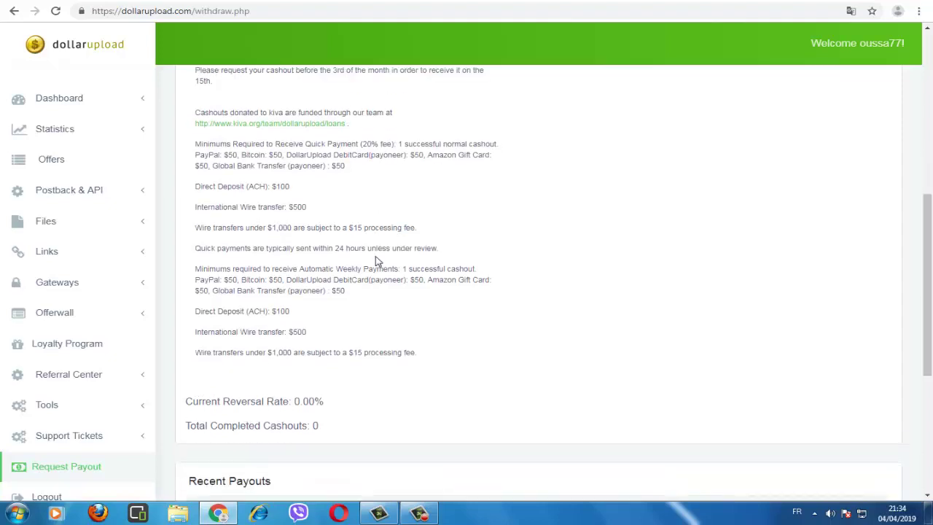
pyautogui.scroll(-5, 383, 266)
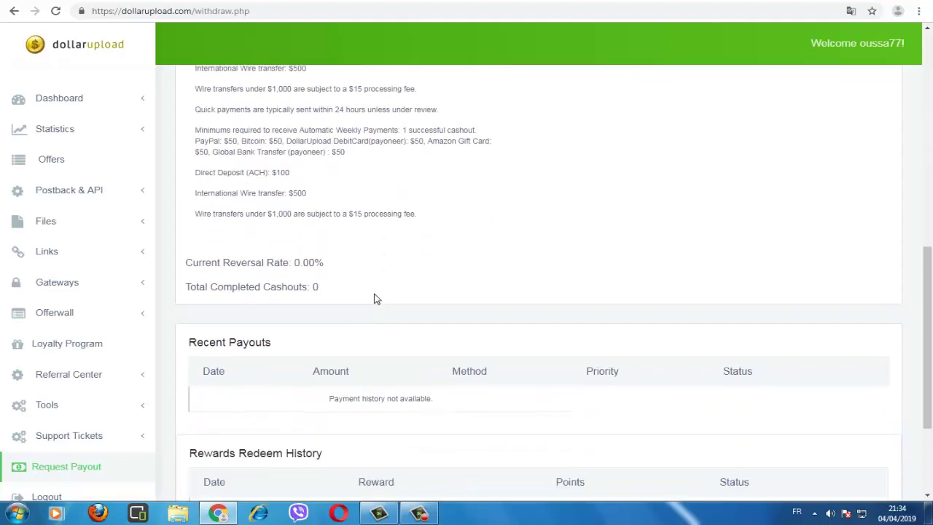
pyautogui.scroll(-1, 129, 348)
pyautogui.scroll(7, 342, 327)
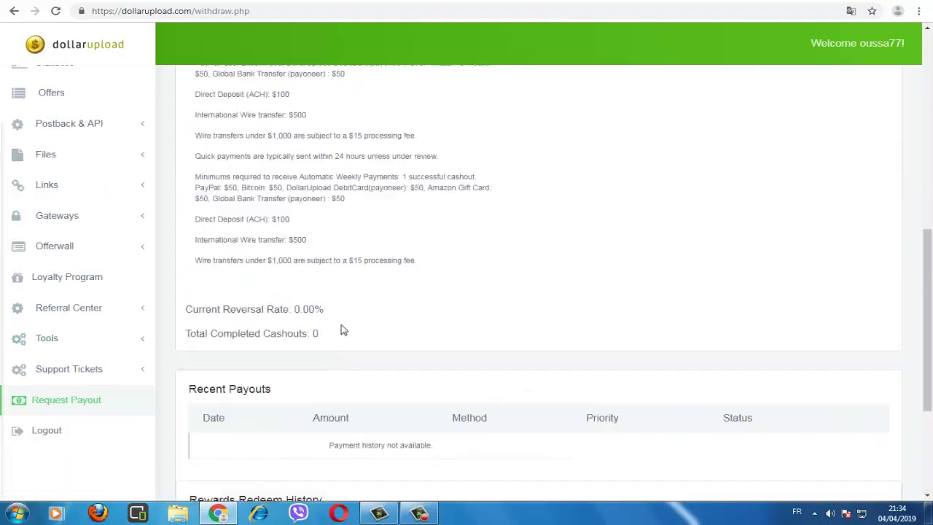
pyautogui.scroll(1, 129, 285)
pyautogui.scroll(3, 332, 289)
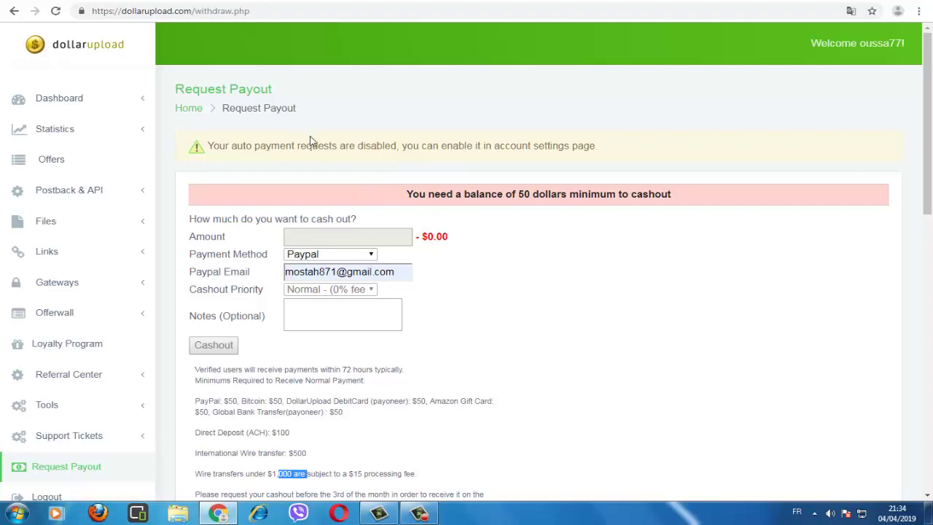
pyautogui.moveTo(313, 113)
pyautogui.mouseDown()
pyautogui.moveTo(223, 115)
pyautogui.moveTo(299, 108)
pyautogui.mouseUp()
pyautogui.click(245, 112)
pyautogui.click(307, 114)
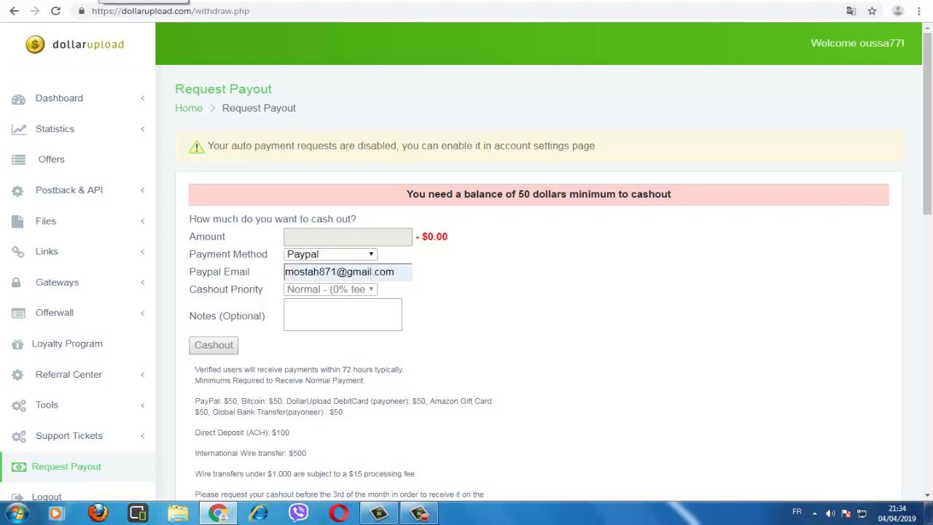
# Switch to the YouTube channel page and bring up the screen recorder's controls.
pyautogui.click(143, 1)
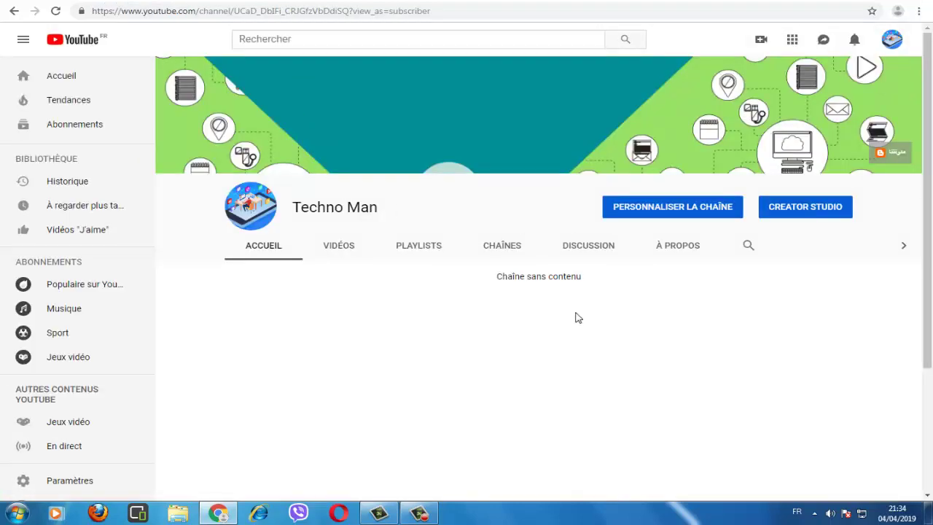
pyautogui.click(420, 513)
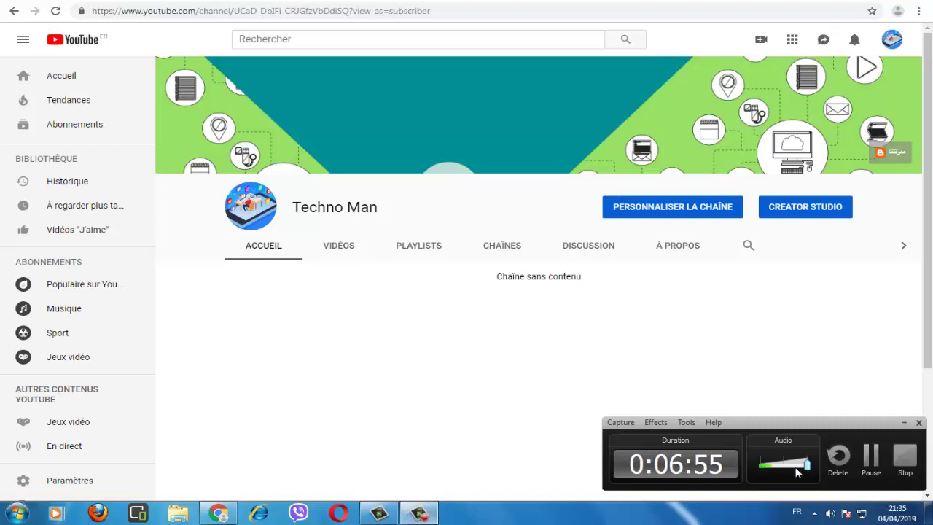